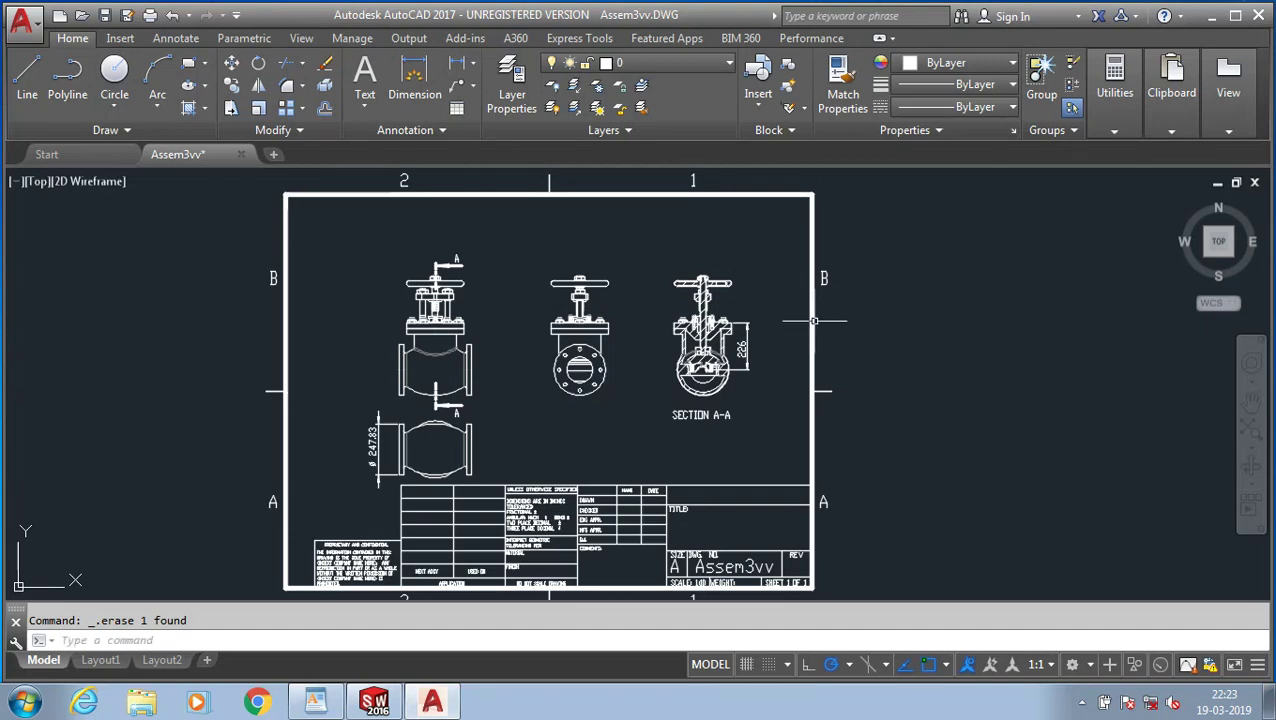
- Zoom in on the front, side and section valve views and check the Dimension type list
scroll(421, 310, "up", 4)
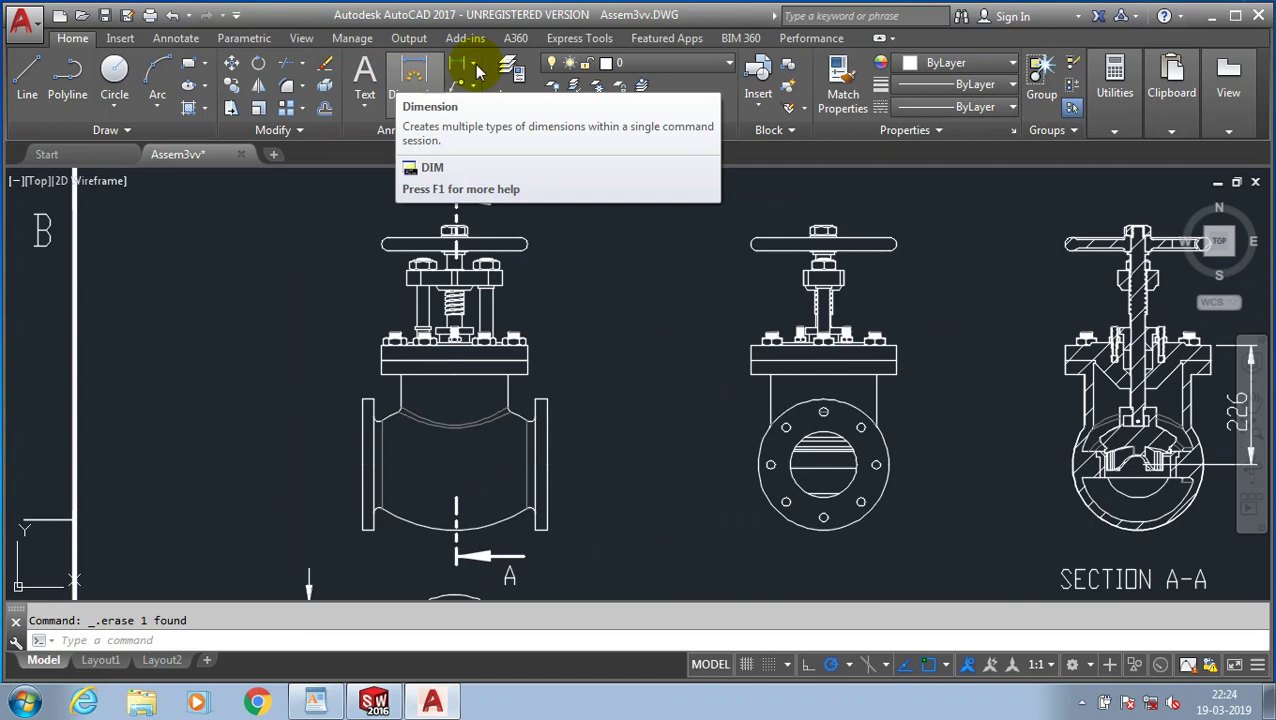
left_click(477, 70)
left_click(477, 70)
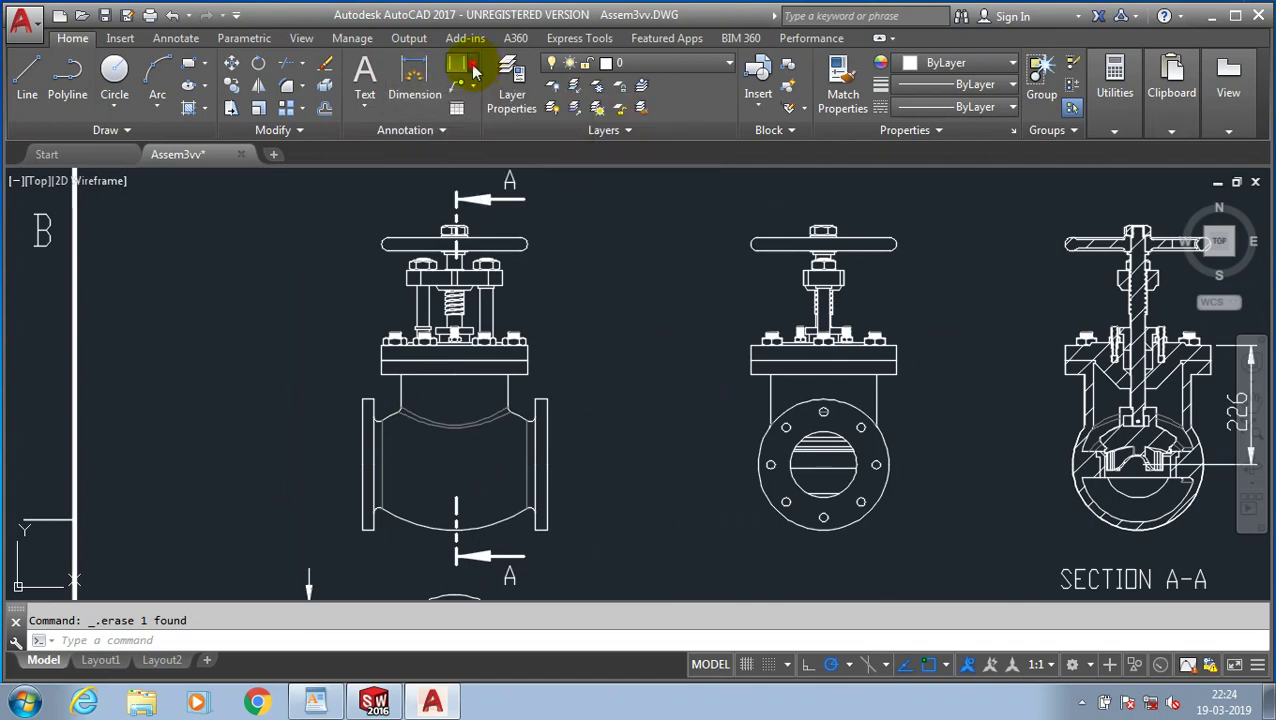
left_click(474, 70)
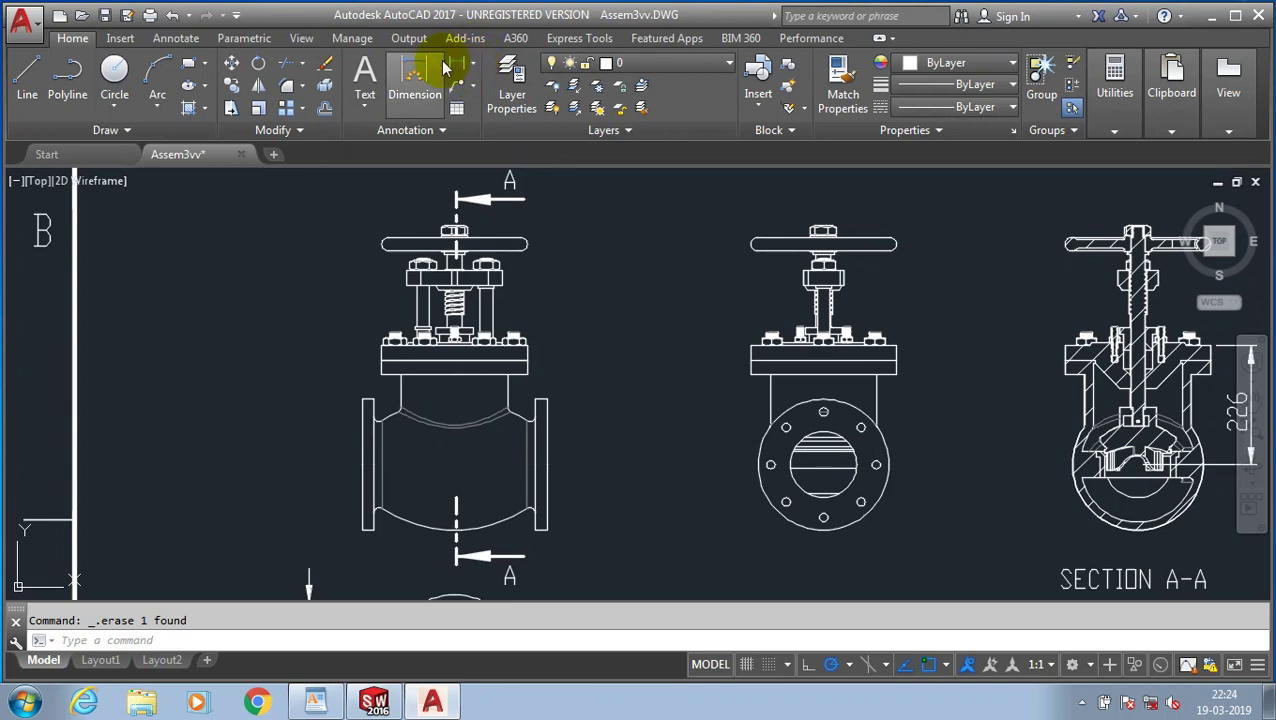
left_click(476, 68)
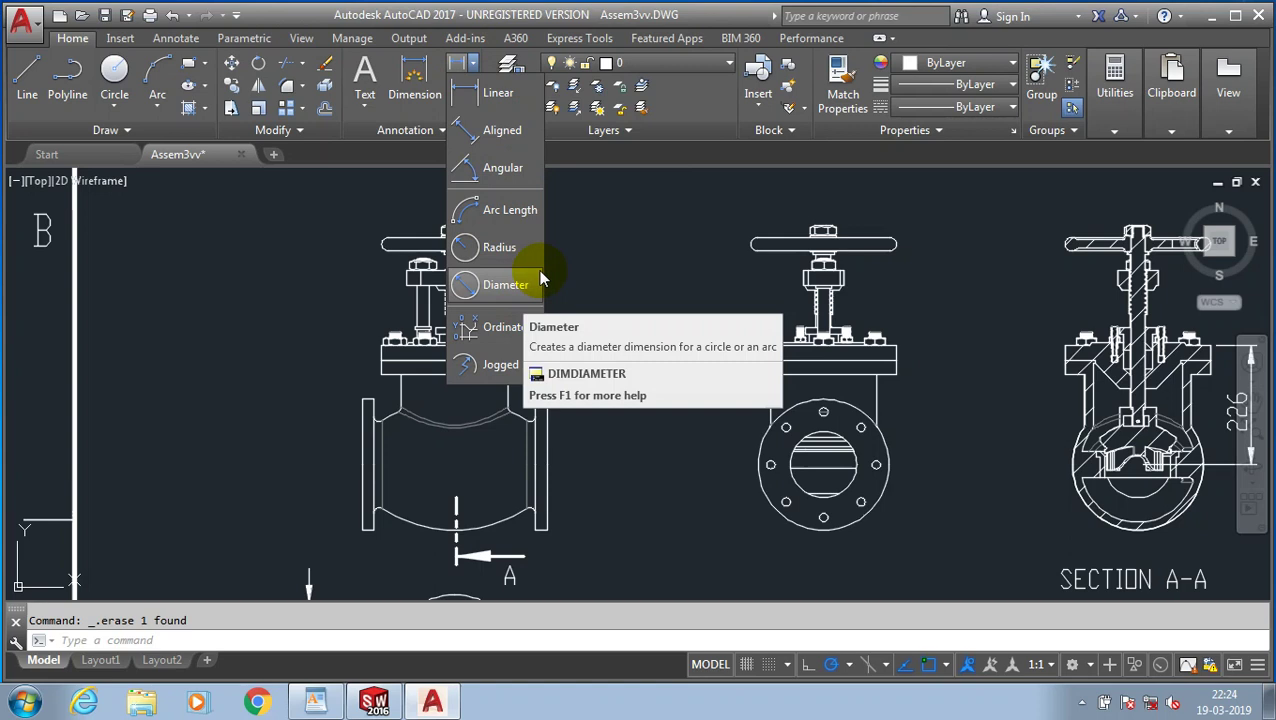
left_click(578, 232)
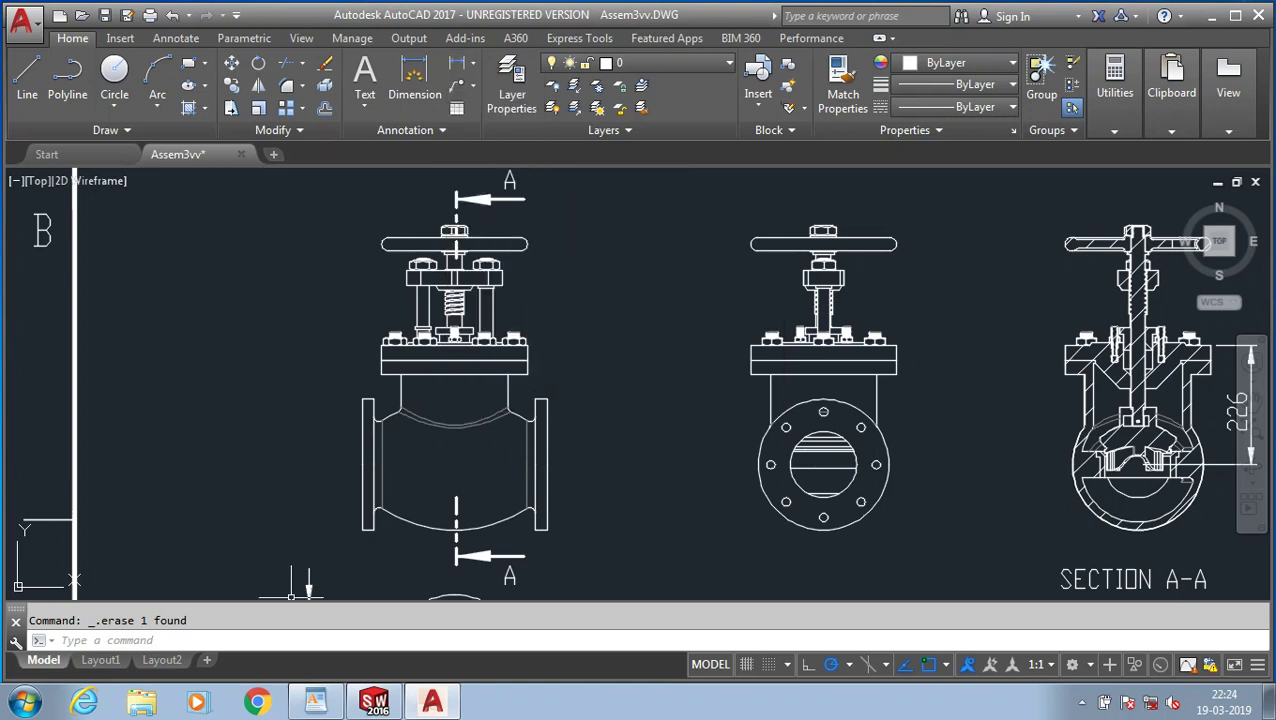
left_click(130, 640)
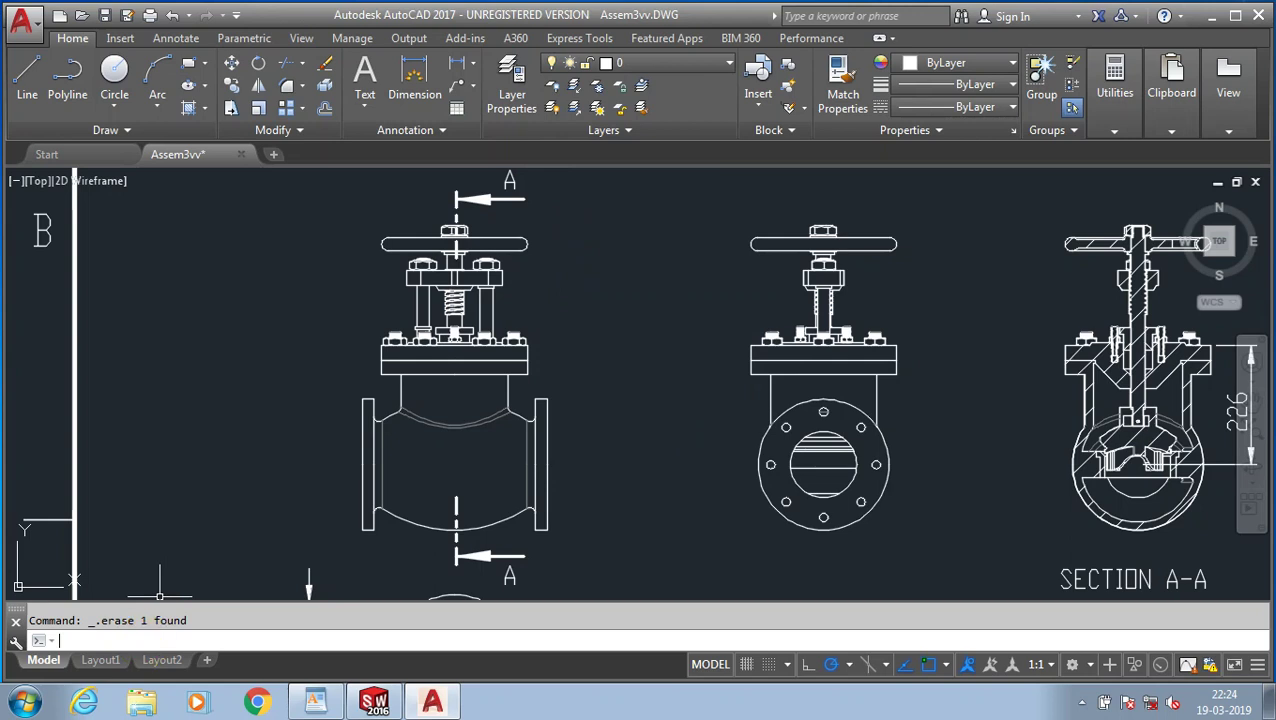
type("DIMSTY")
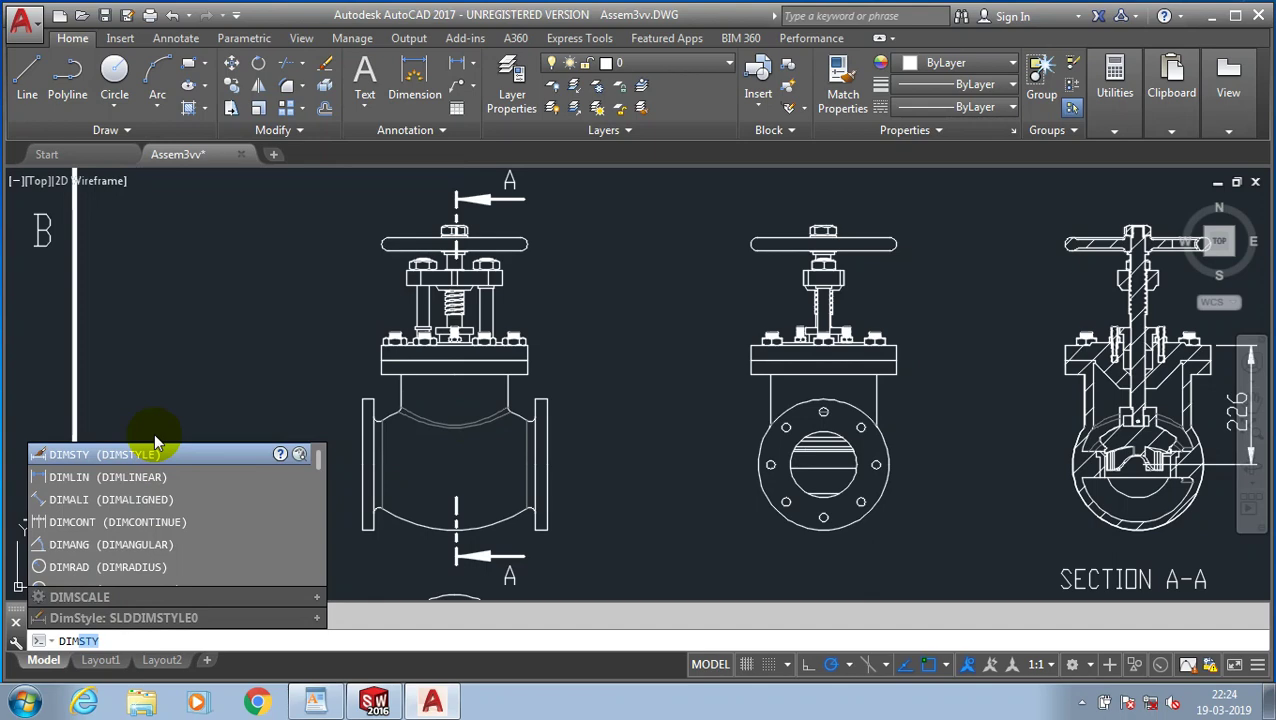
key("Return")
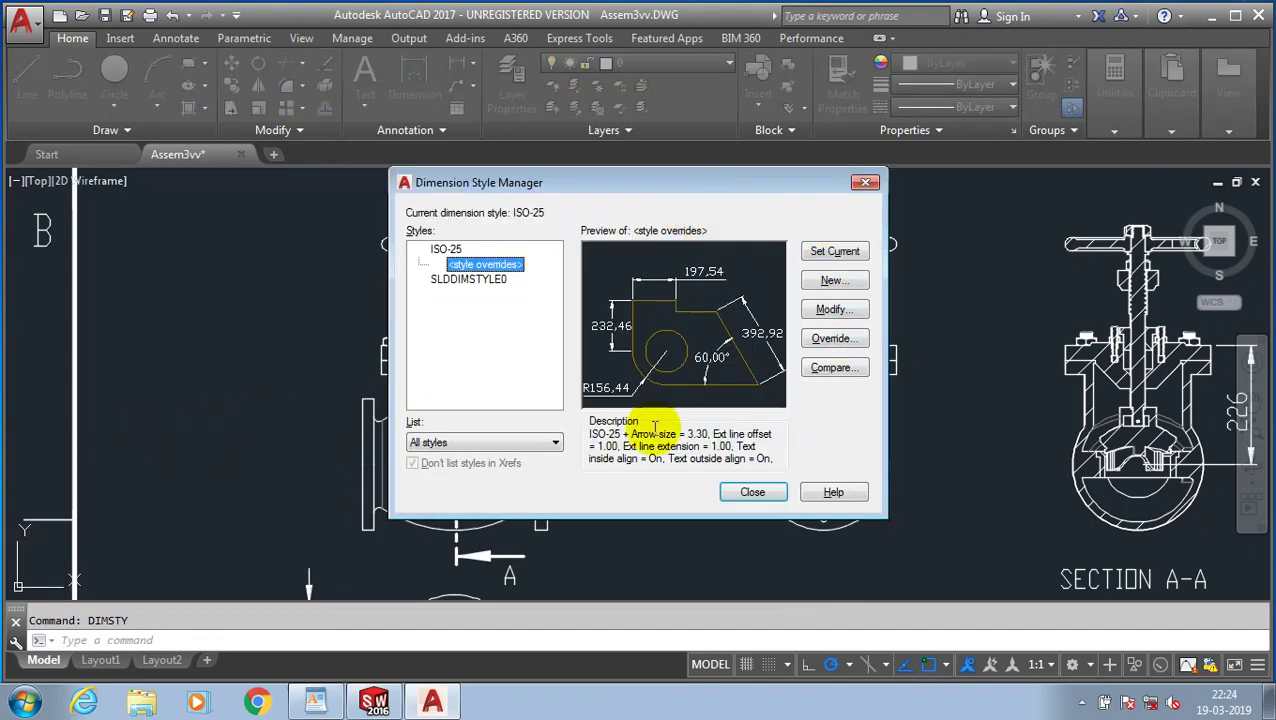
left_click(864, 182)
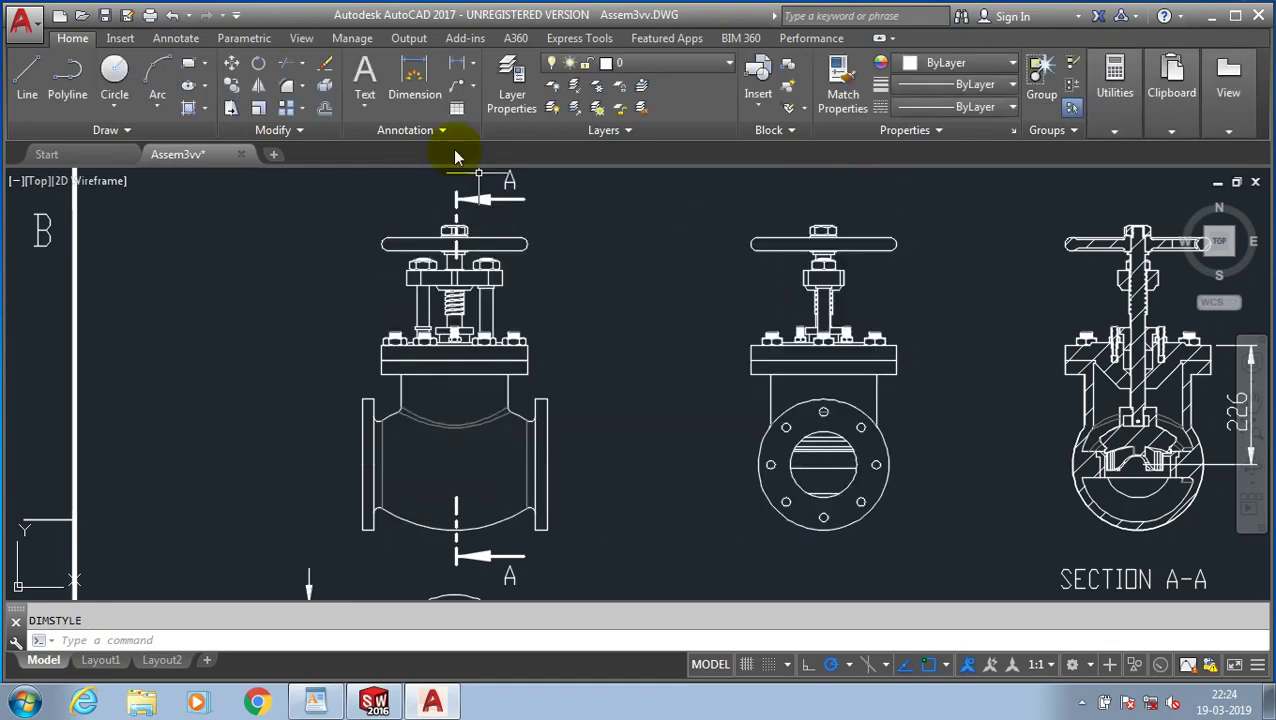
- Measure the top flange corners as a 28,00 dimension placed left of the front view
left_click(437, 74)
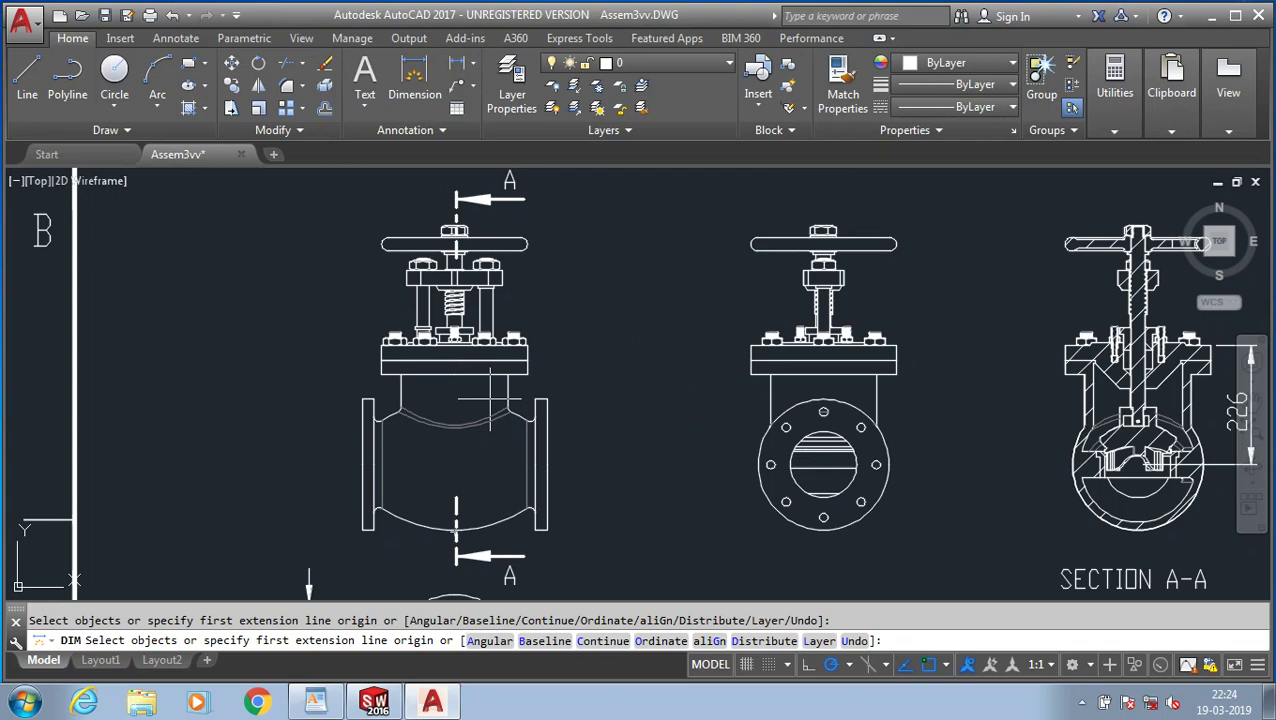
left_click(383, 374)
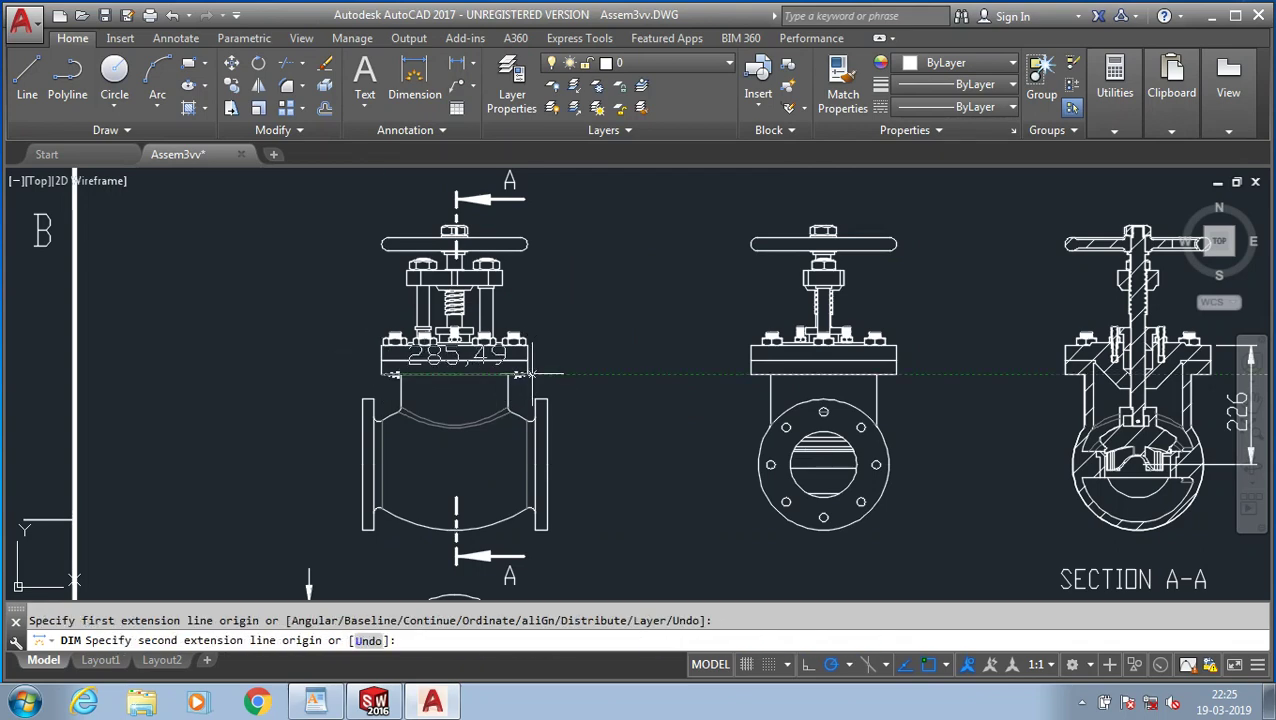
left_click(527, 361)
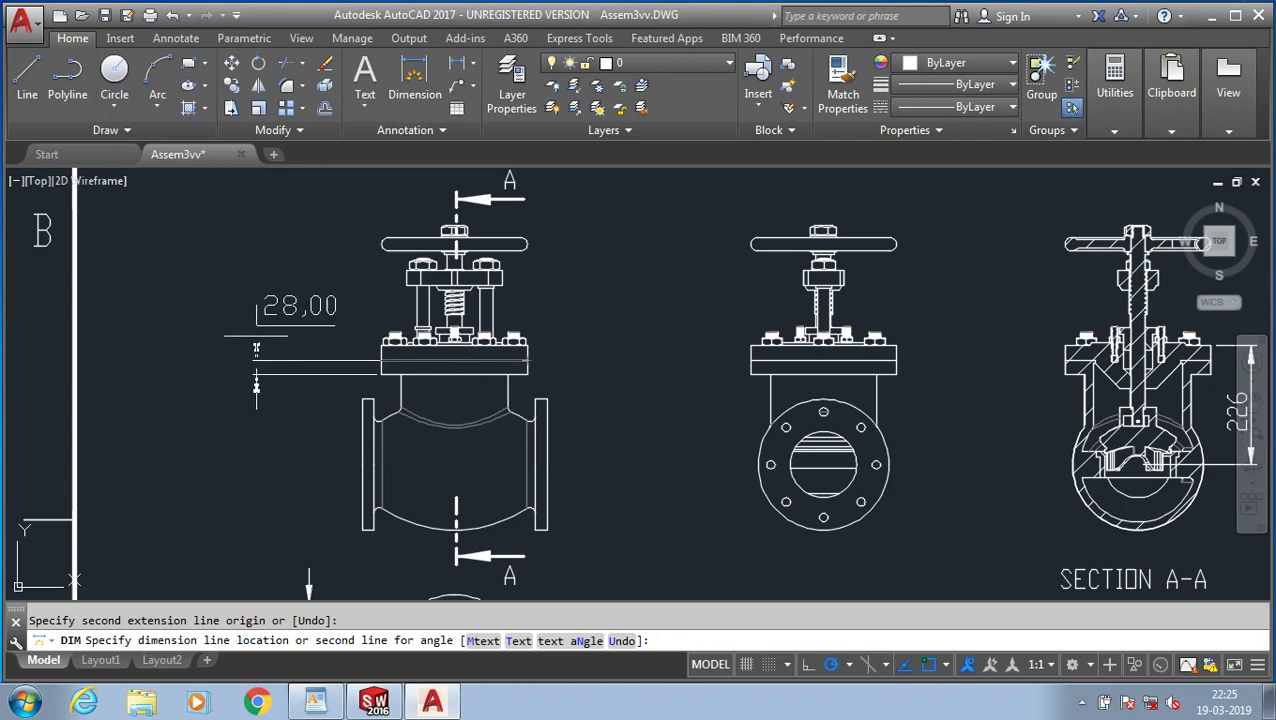
left_click(233, 375)
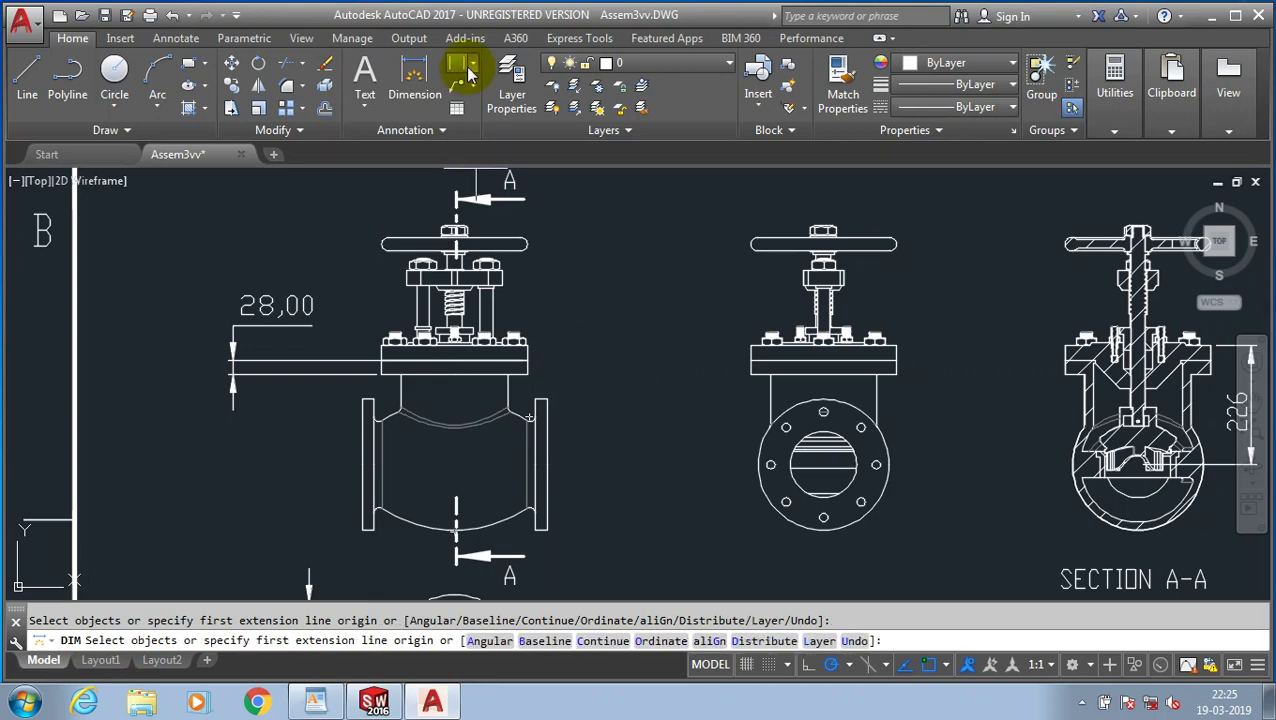
- Add an aligned 276,37 dimension between two body points, placed above the handwheel
left_click(473, 63)
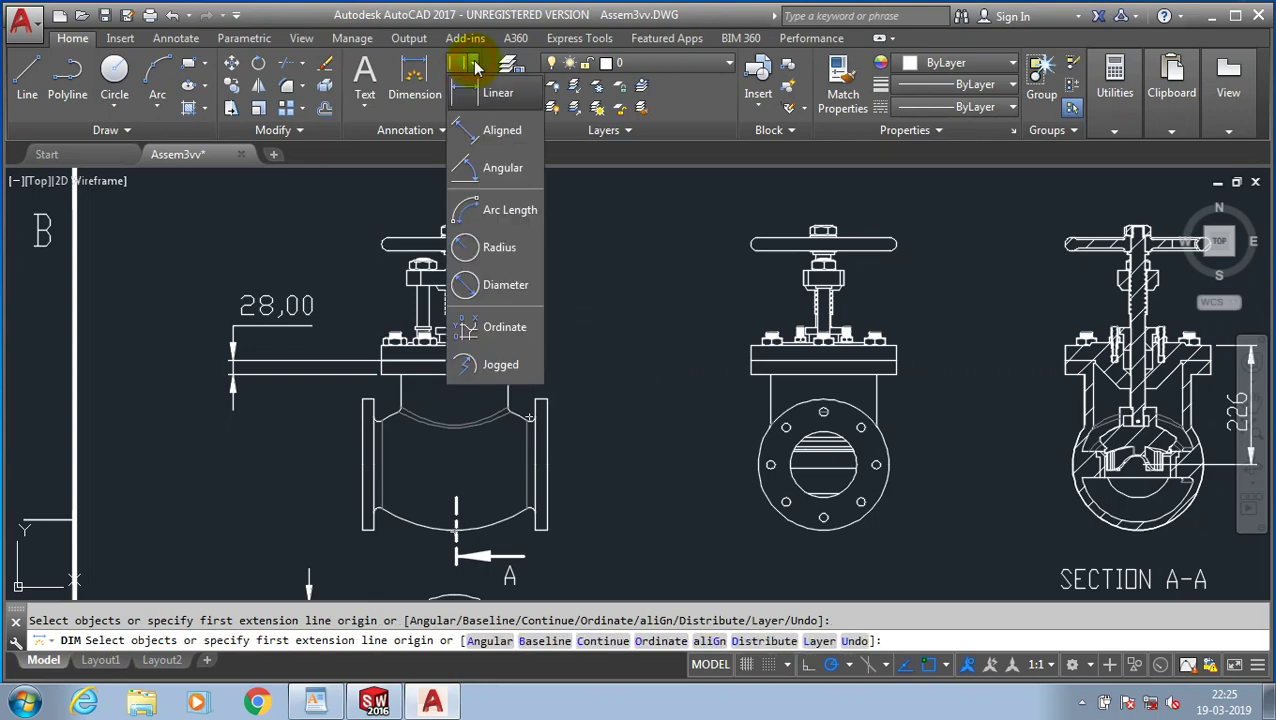
left_click(502, 131)
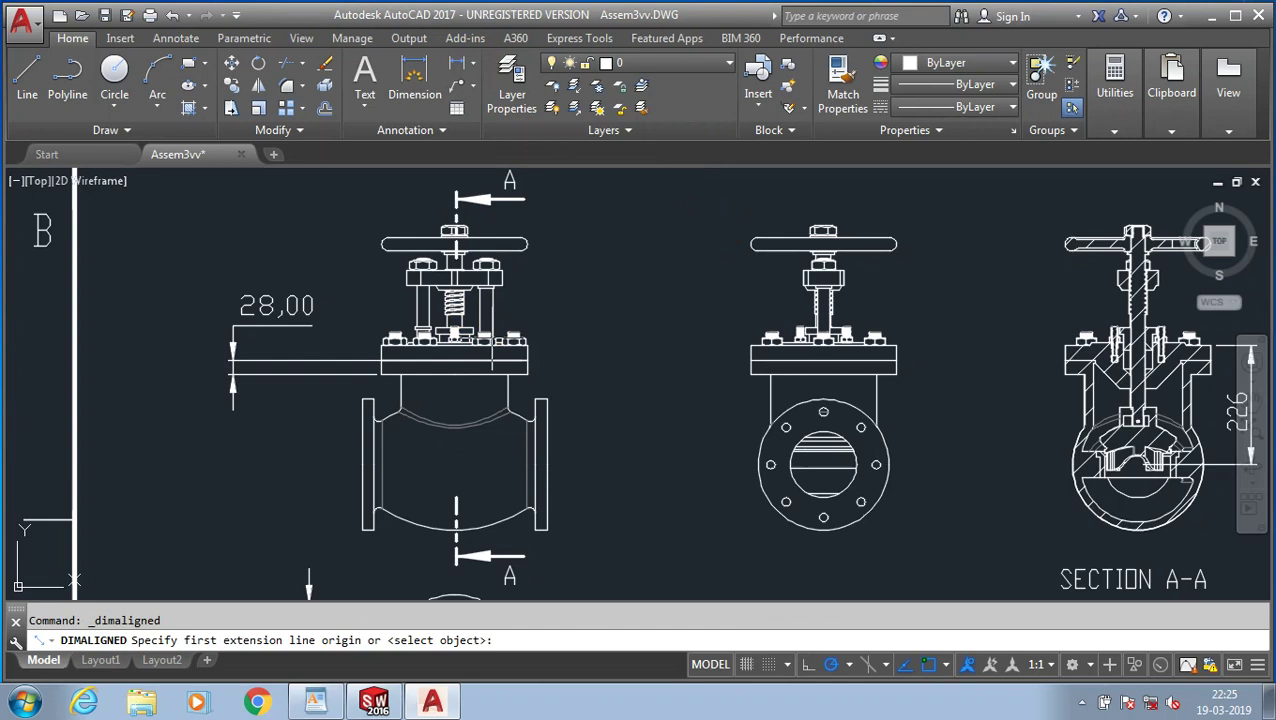
left_click(445, 428)
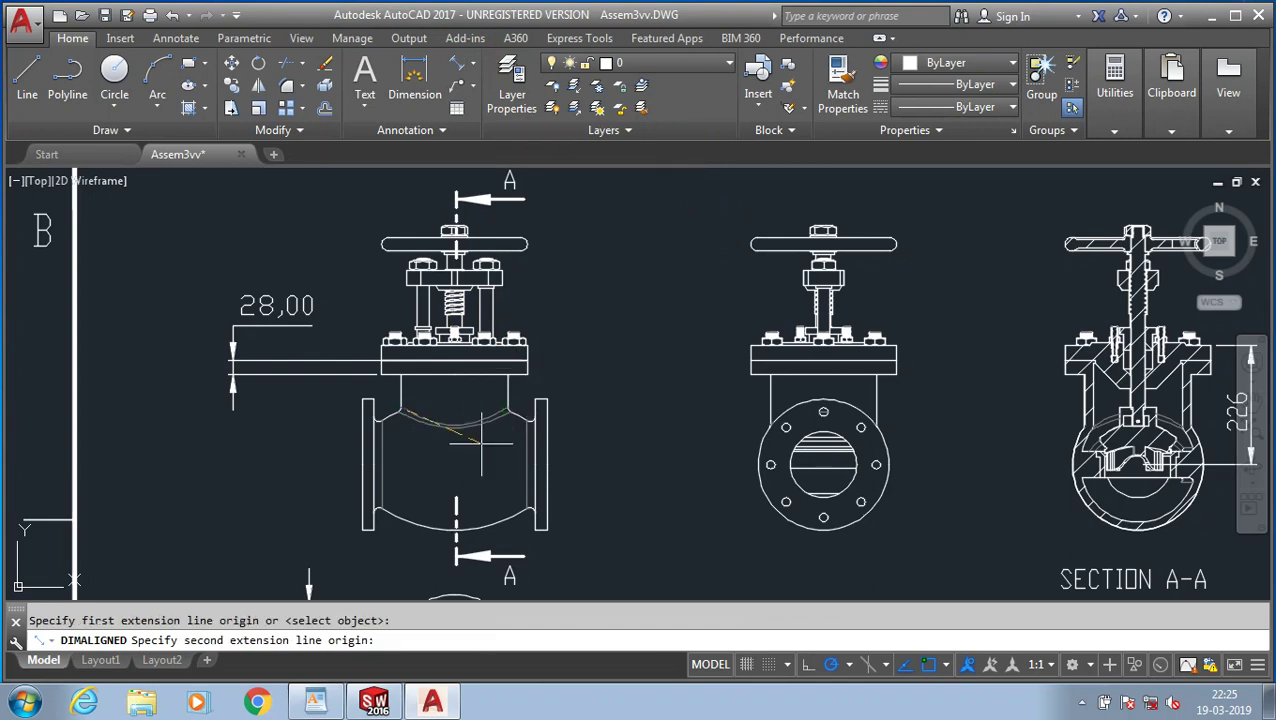
left_click(540, 463)
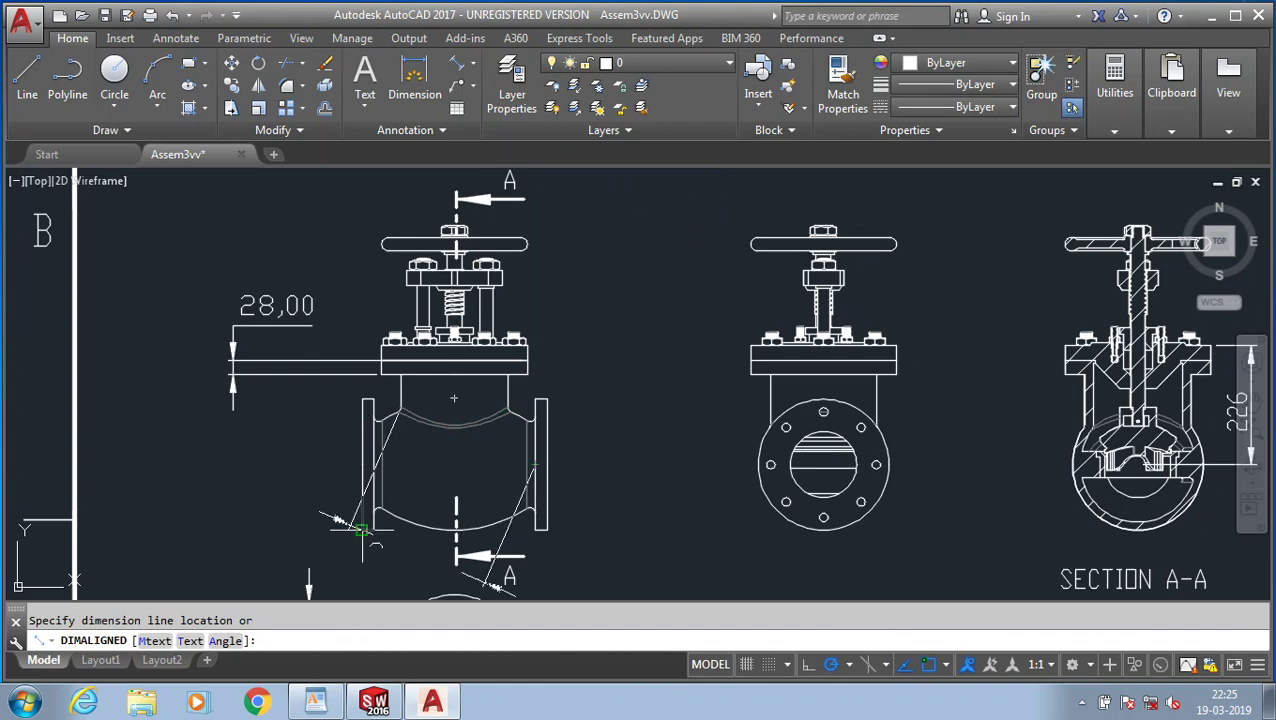
scroll(345, 440, "up", 2)
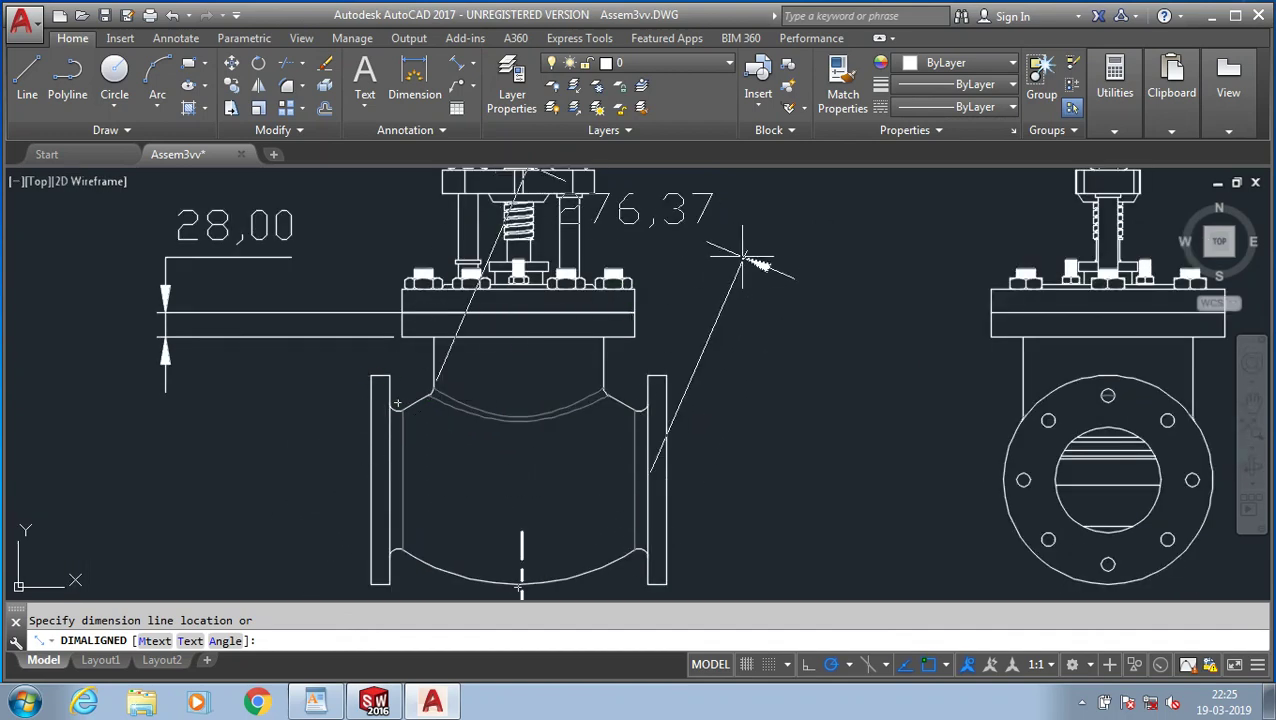
middle_click_drag(760, 264, 746, 295)
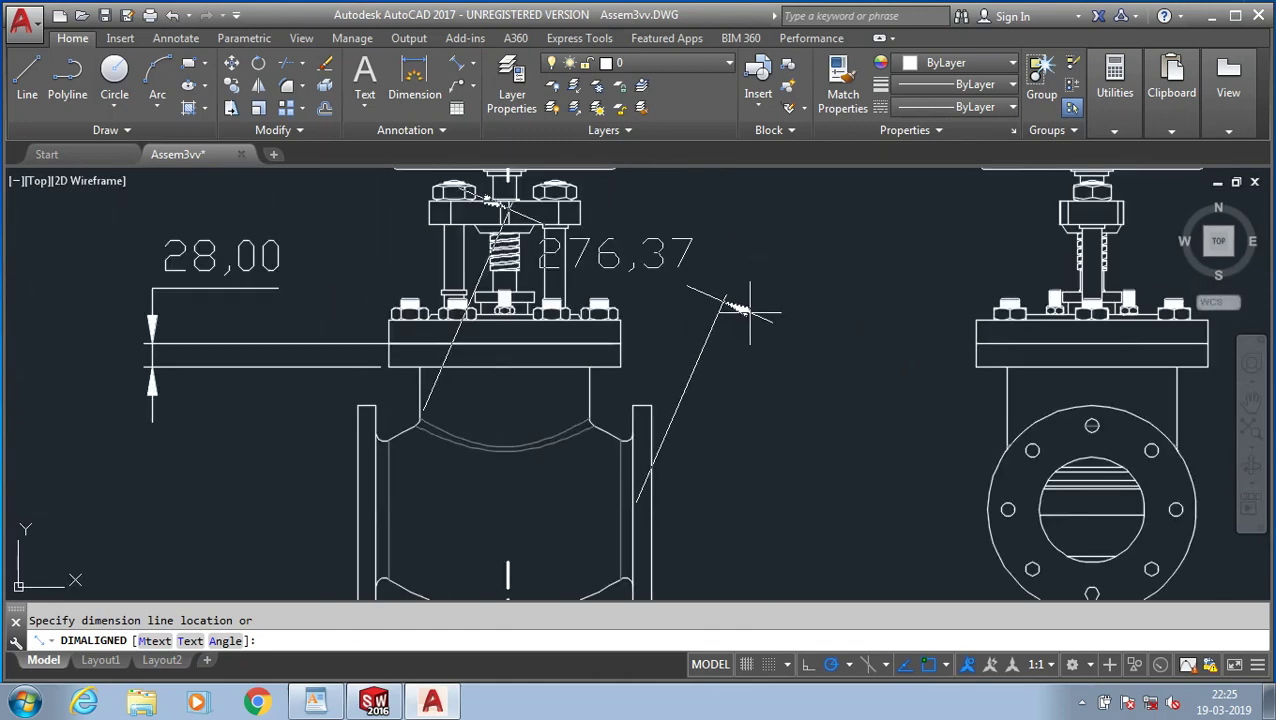
scroll(749, 313, "down", 4)
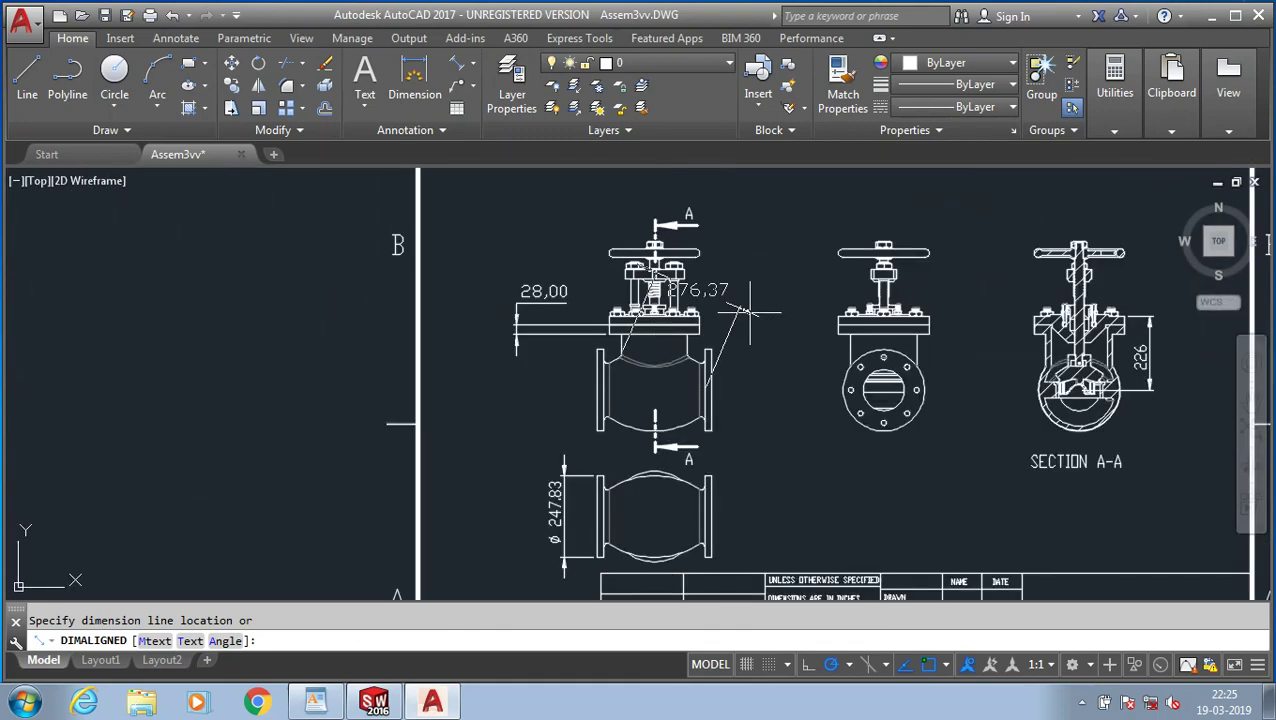
left_click(815, 240)
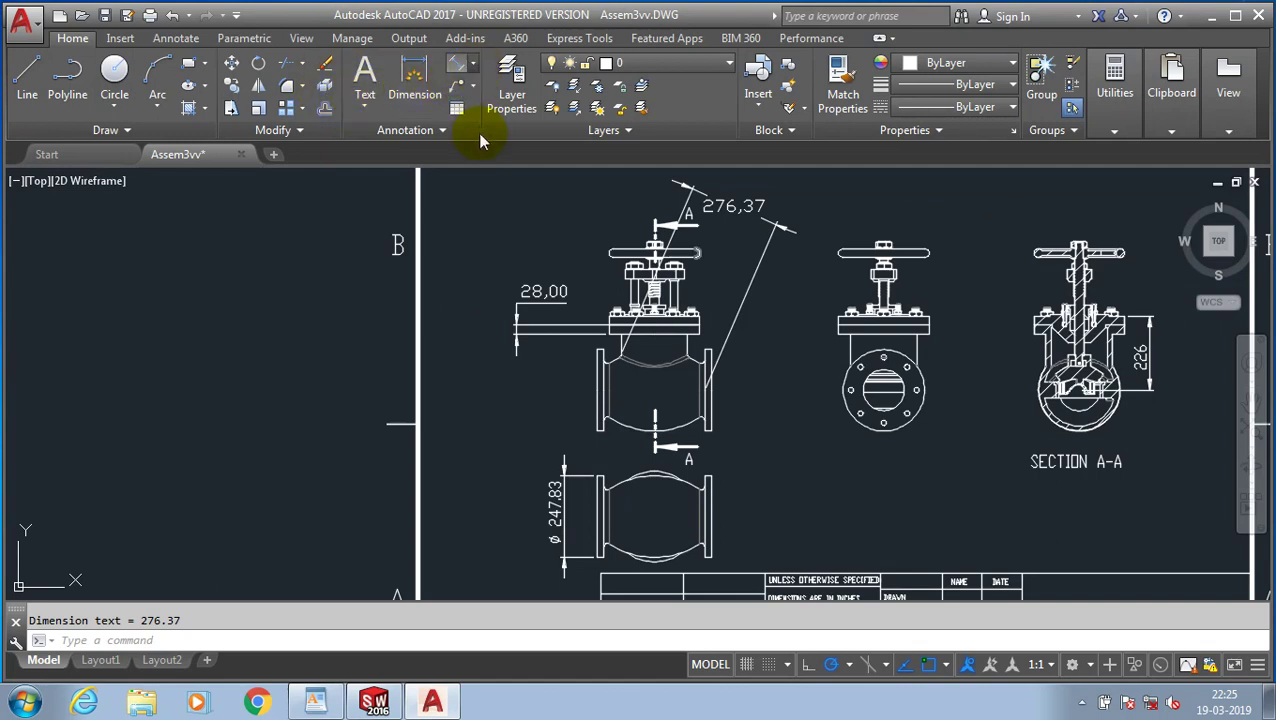
- Add an 8,07° angular dimension between the slanted lines above the valve
left_click(473, 63)
left_click(495, 168)
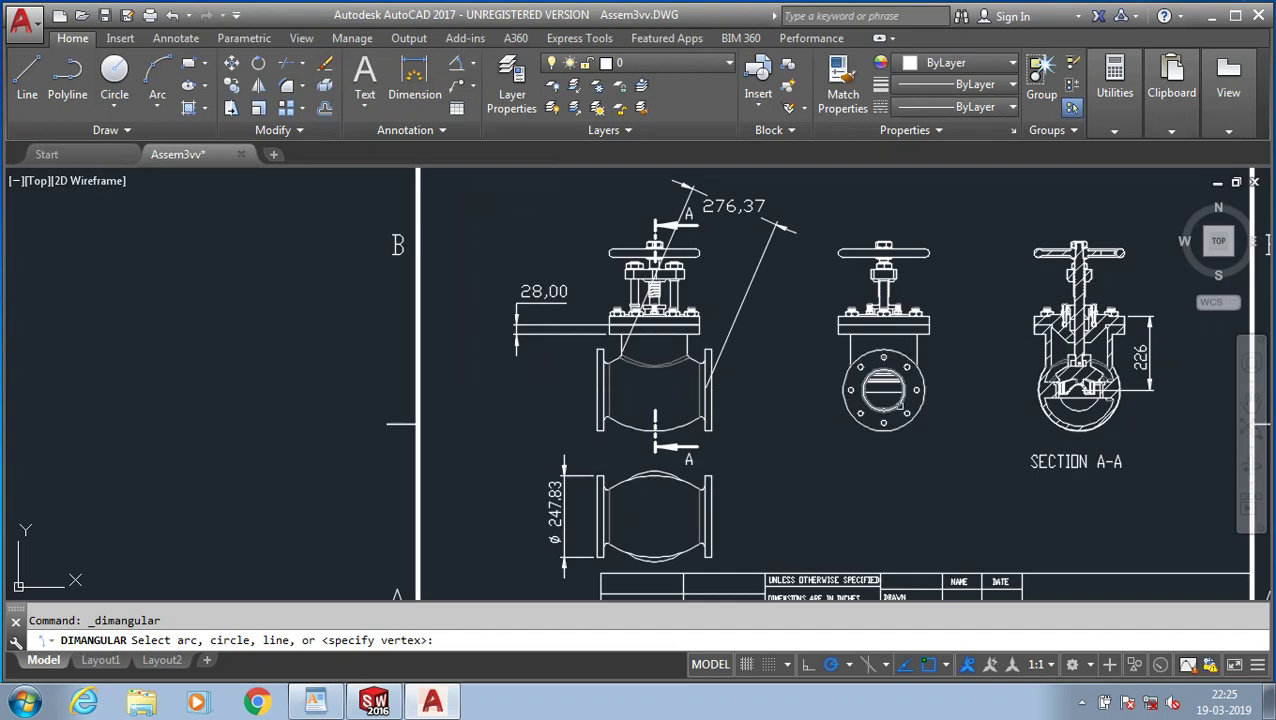
scroll(896, 405, "down", 5)
scroll(846, 403, "up", 7)
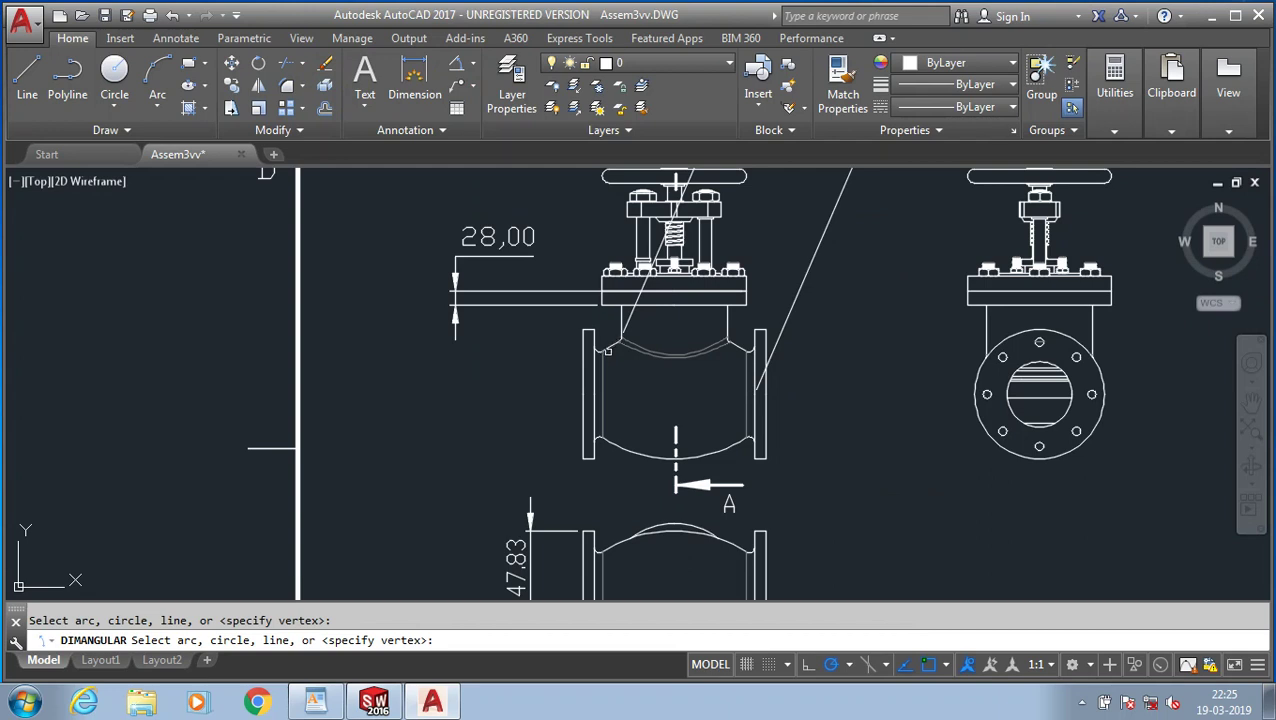
left_click(612, 338)
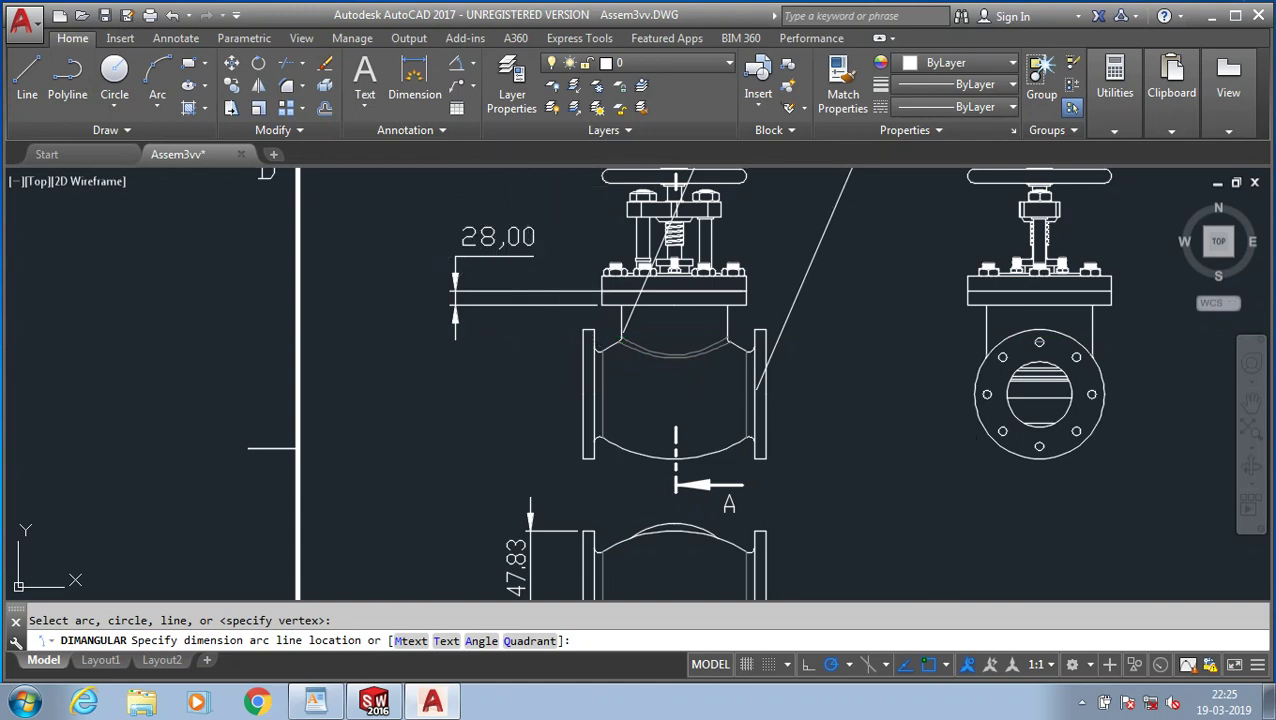
left_click(540, 280)
- Drag the 8,07° dimension's grip outward so its text clears the handwheel
scroll(588, 330, "up", 2)
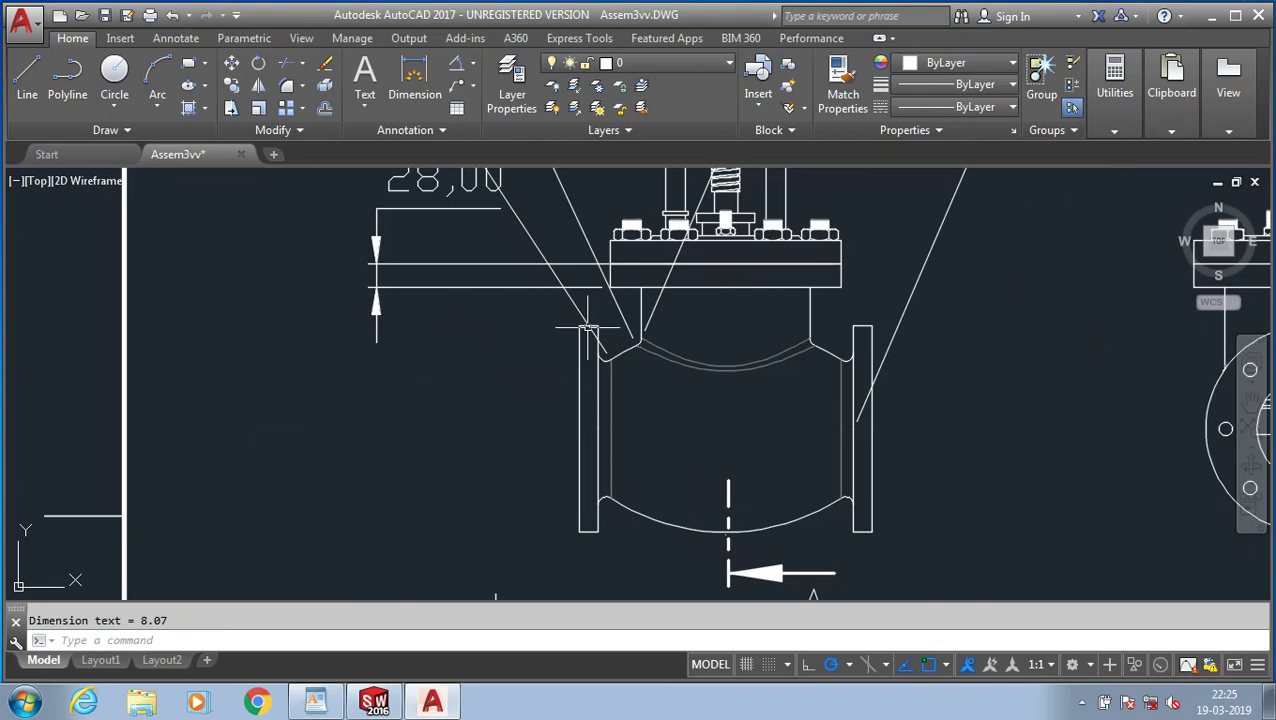
scroll(588, 330, "down", 4)
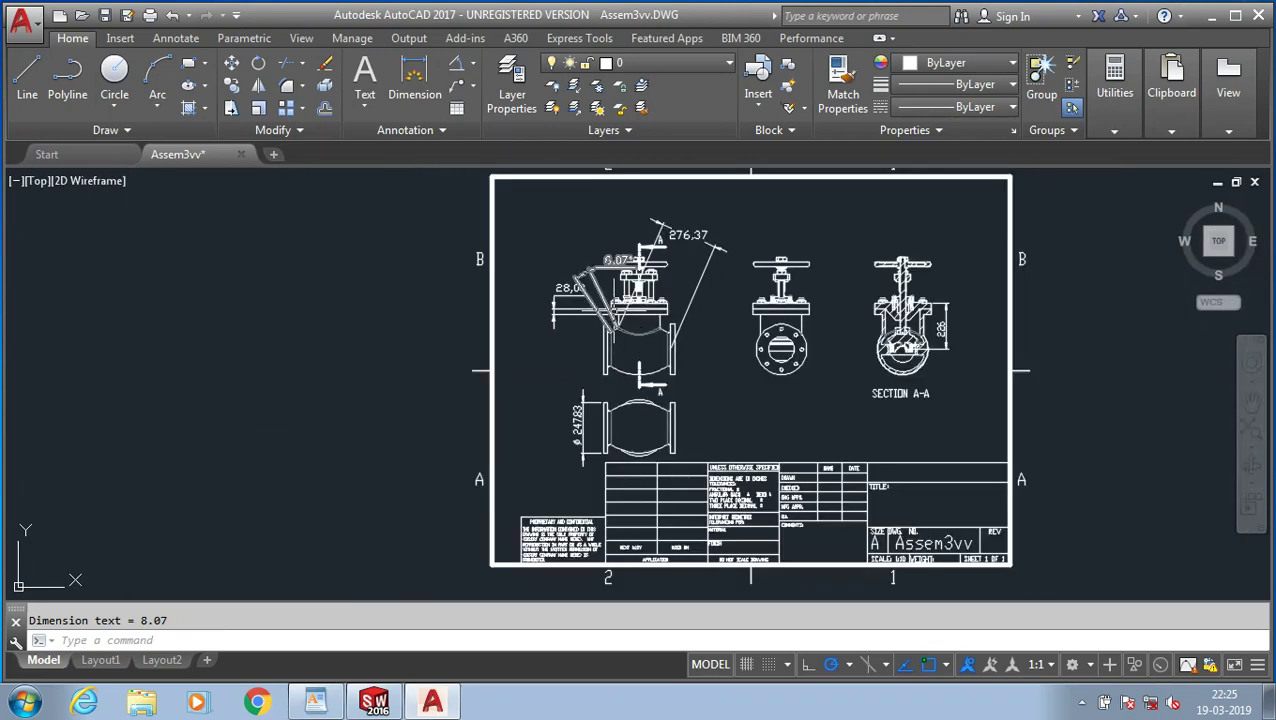
scroll(640, 245, "up", 3)
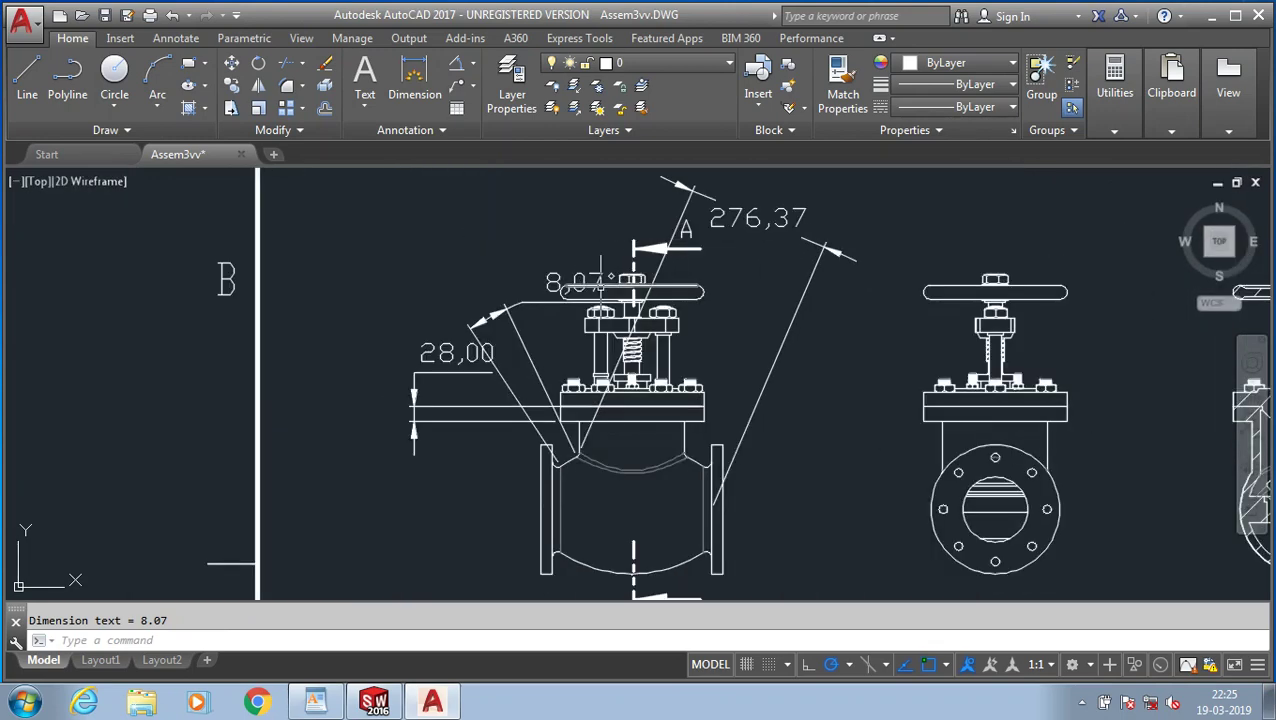
left_click(557, 292)
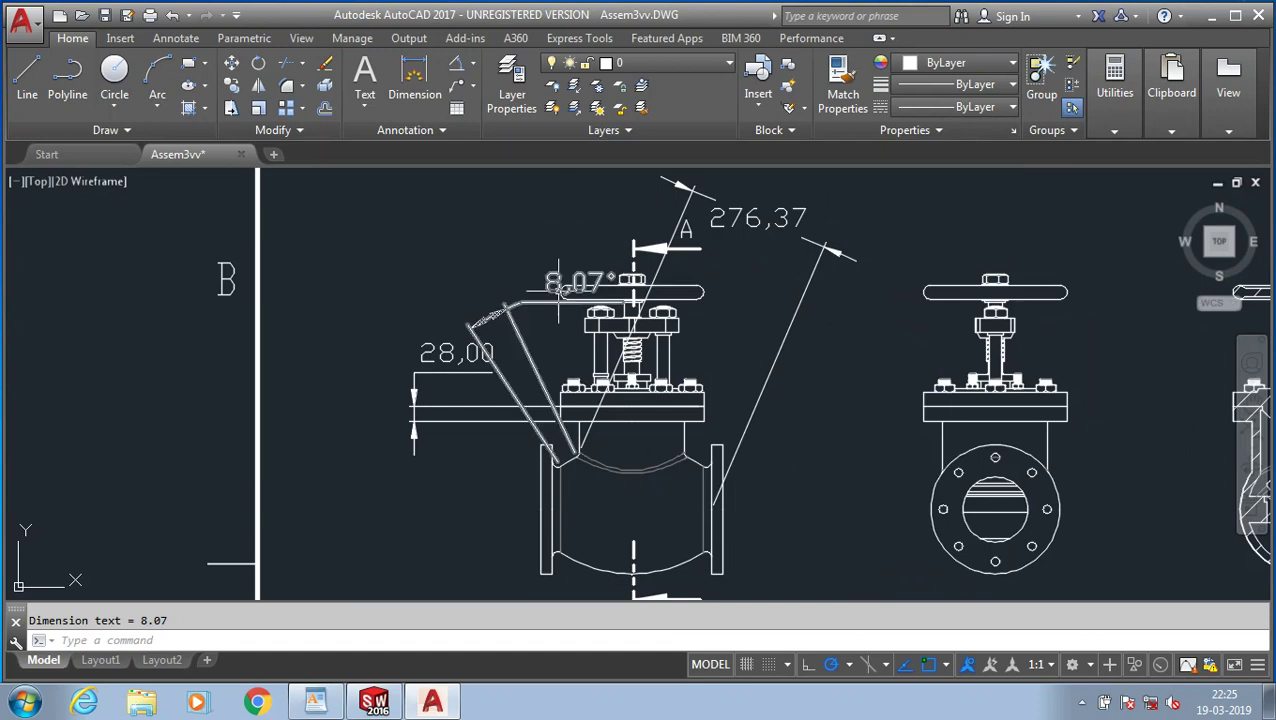
left_click(557, 292)
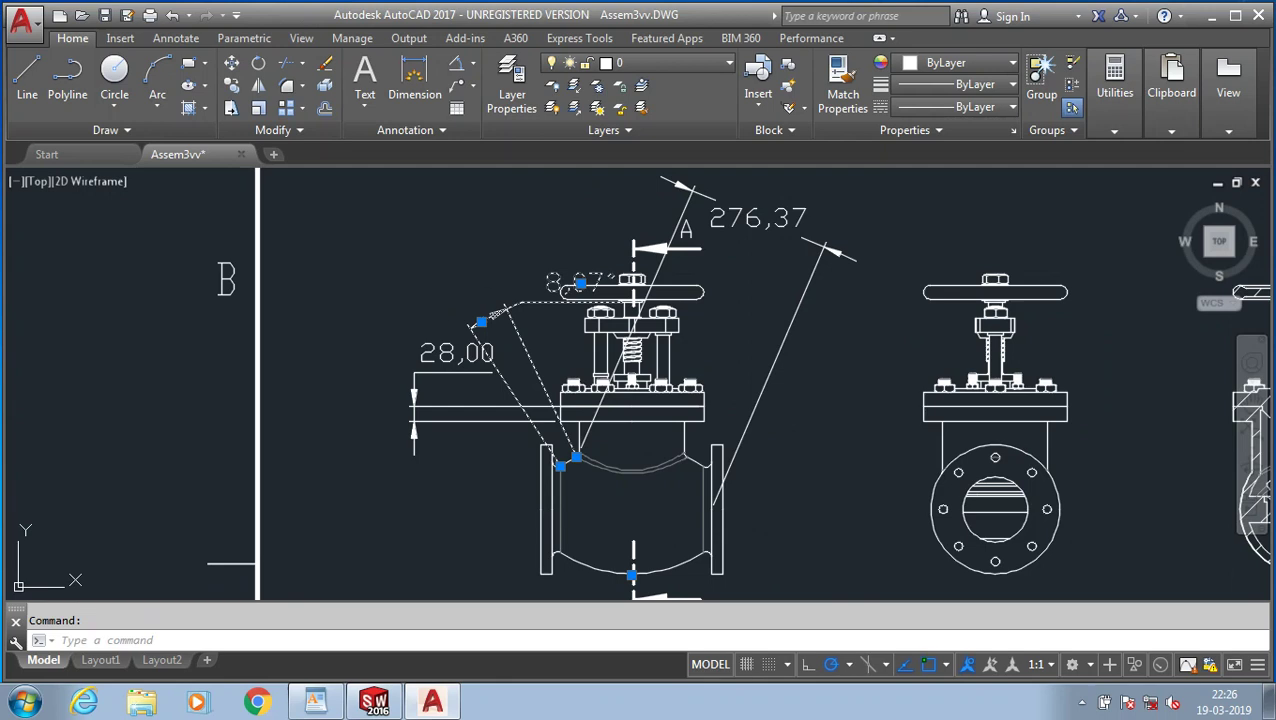
left_click(481, 321)
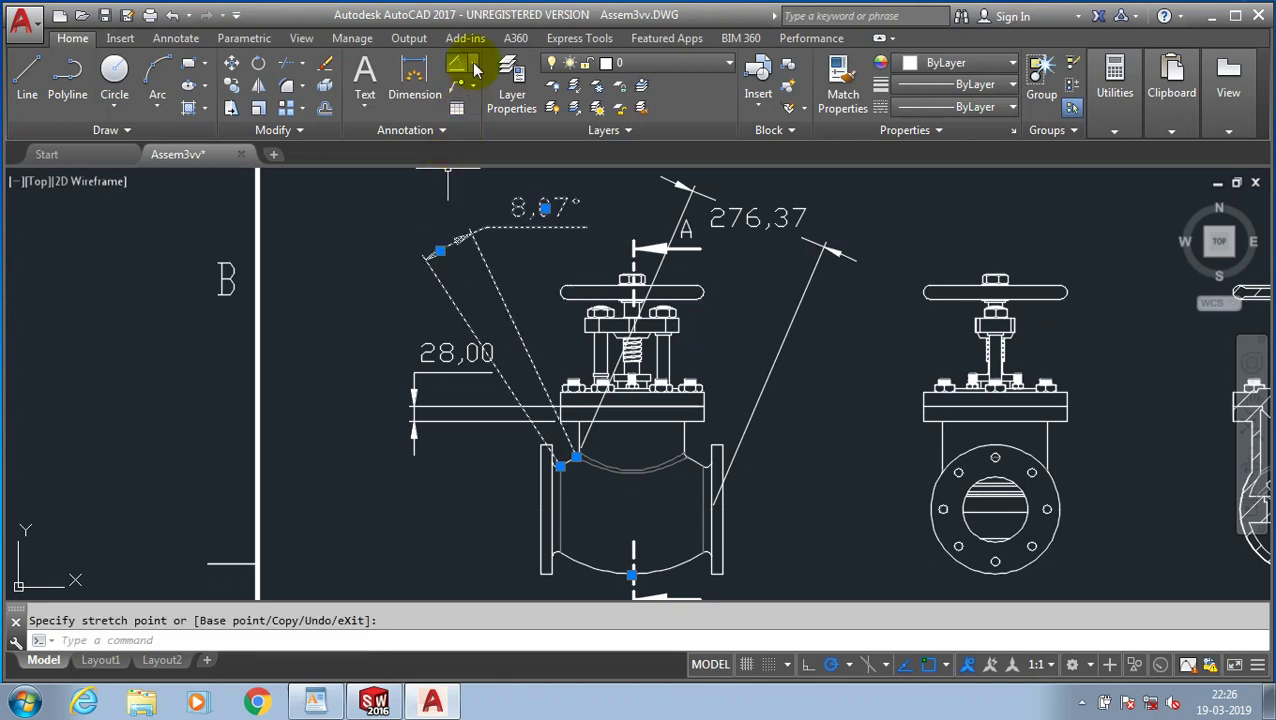
- Add a 291,08 arc-length dimension along the valve body's curved arc
left_click(473, 62)
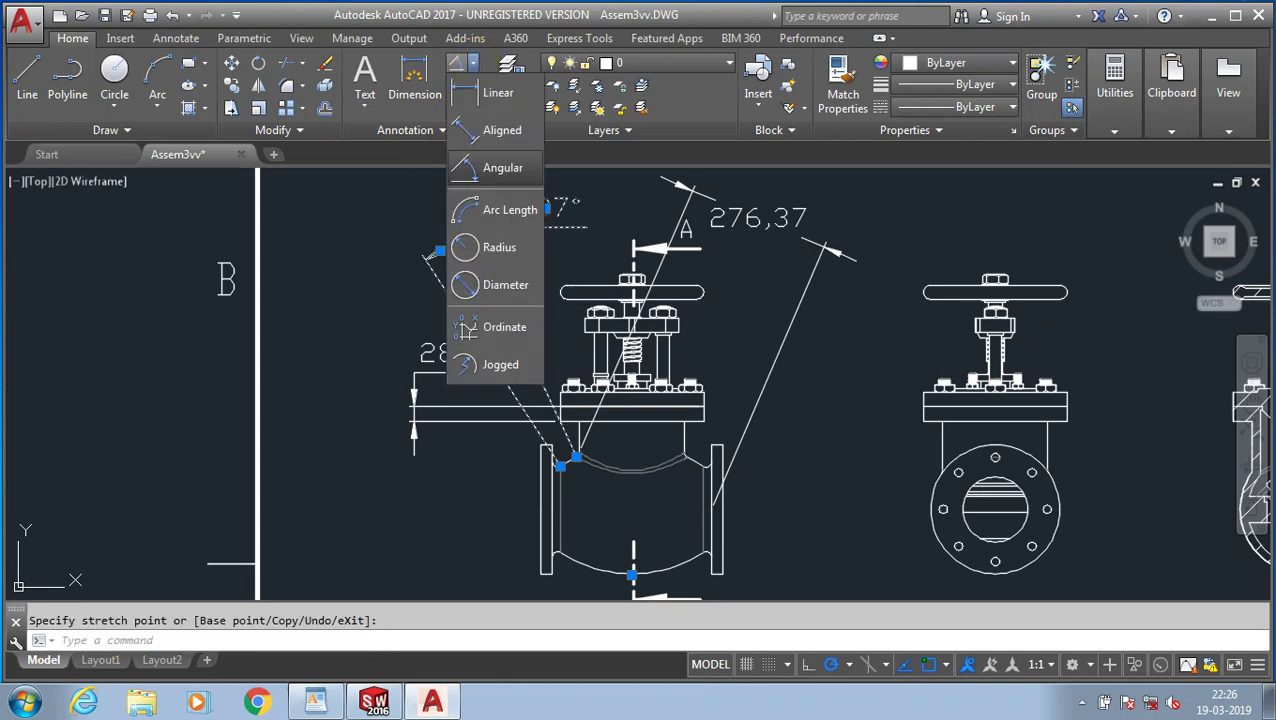
left_click(510, 209)
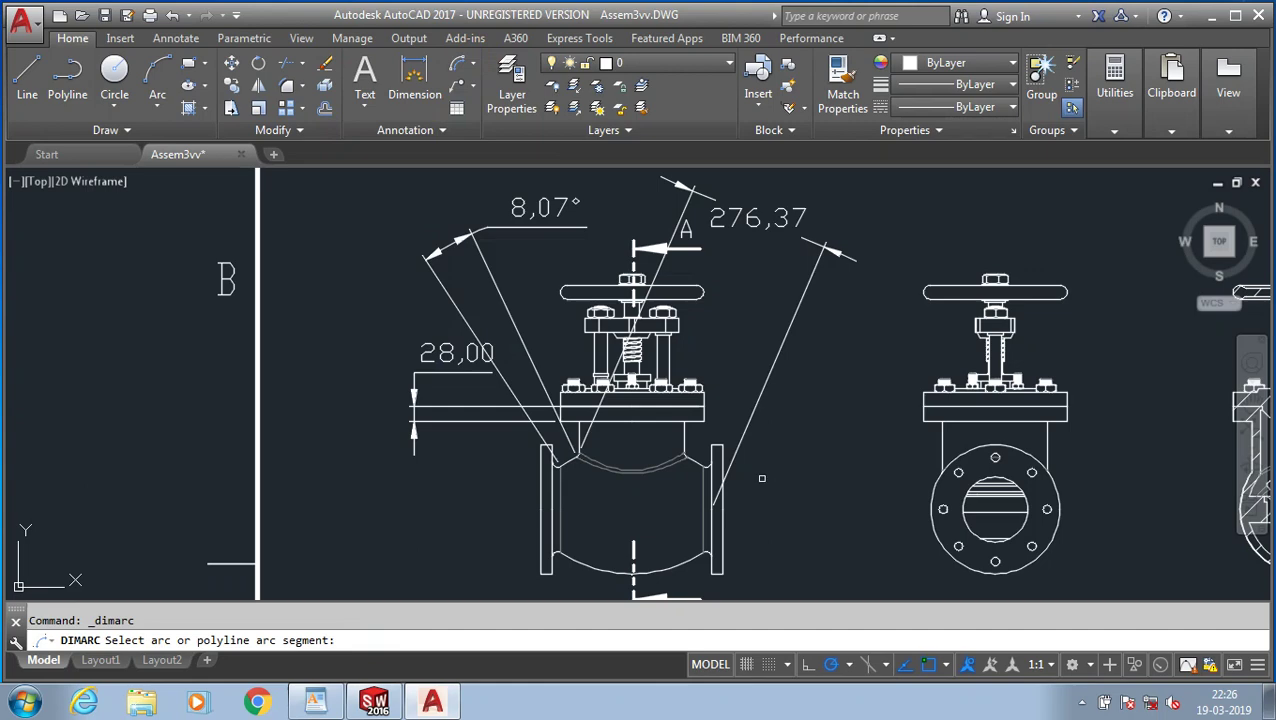
left_click(640, 462)
scroll(641, 480, "up", 2)
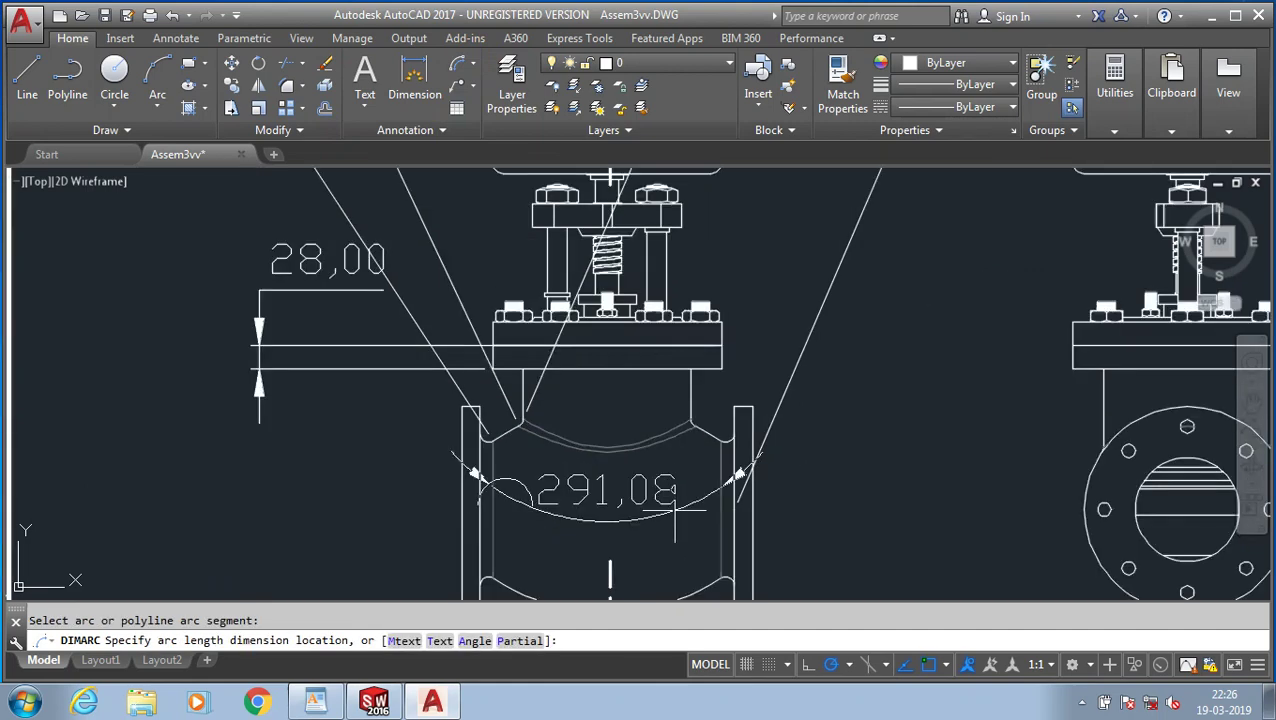
scroll(641, 440, "down", 4)
scroll(641, 437, "up", 1)
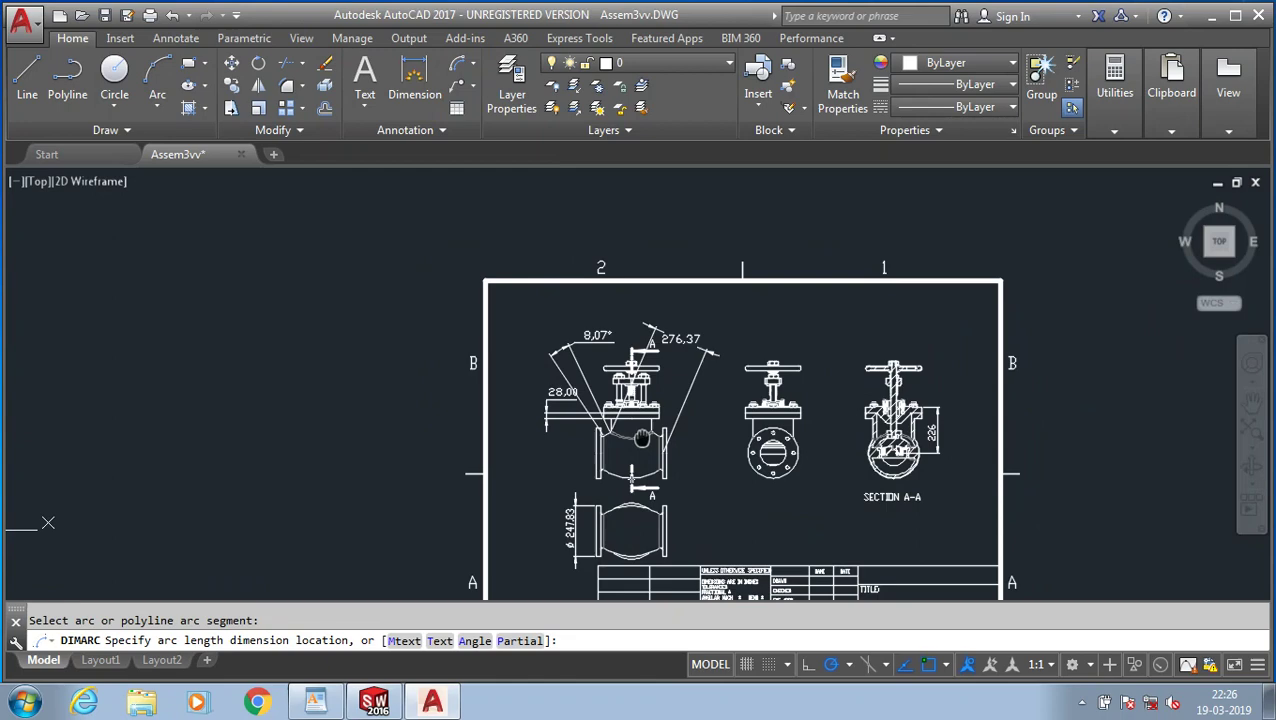
scroll(641, 437, "up", 5)
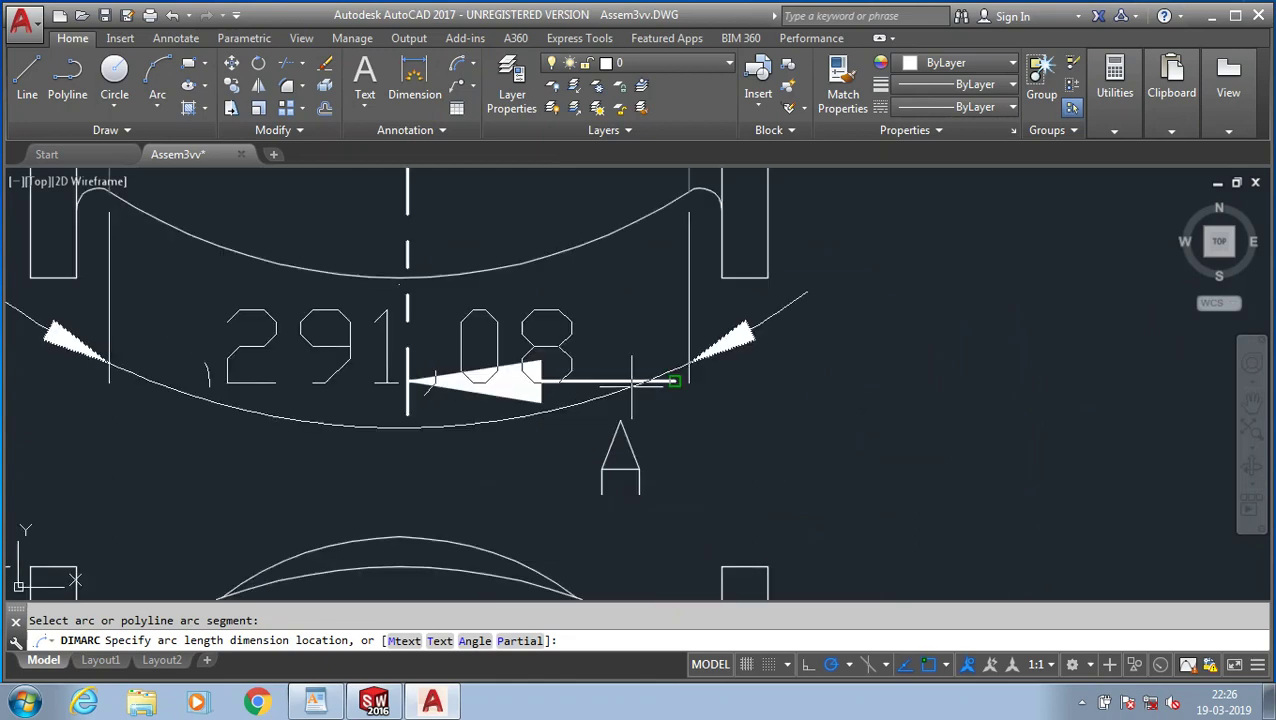
left_click(544, 443)
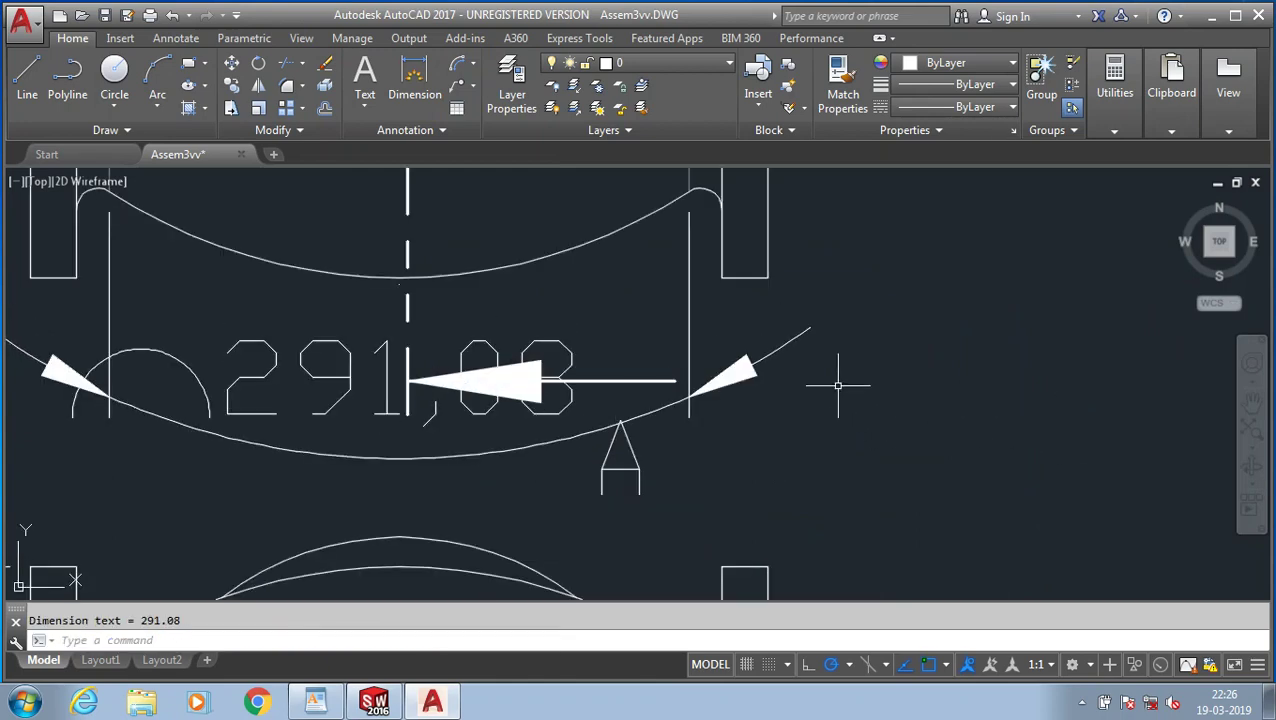
scroll(808, 370, "down", 3)
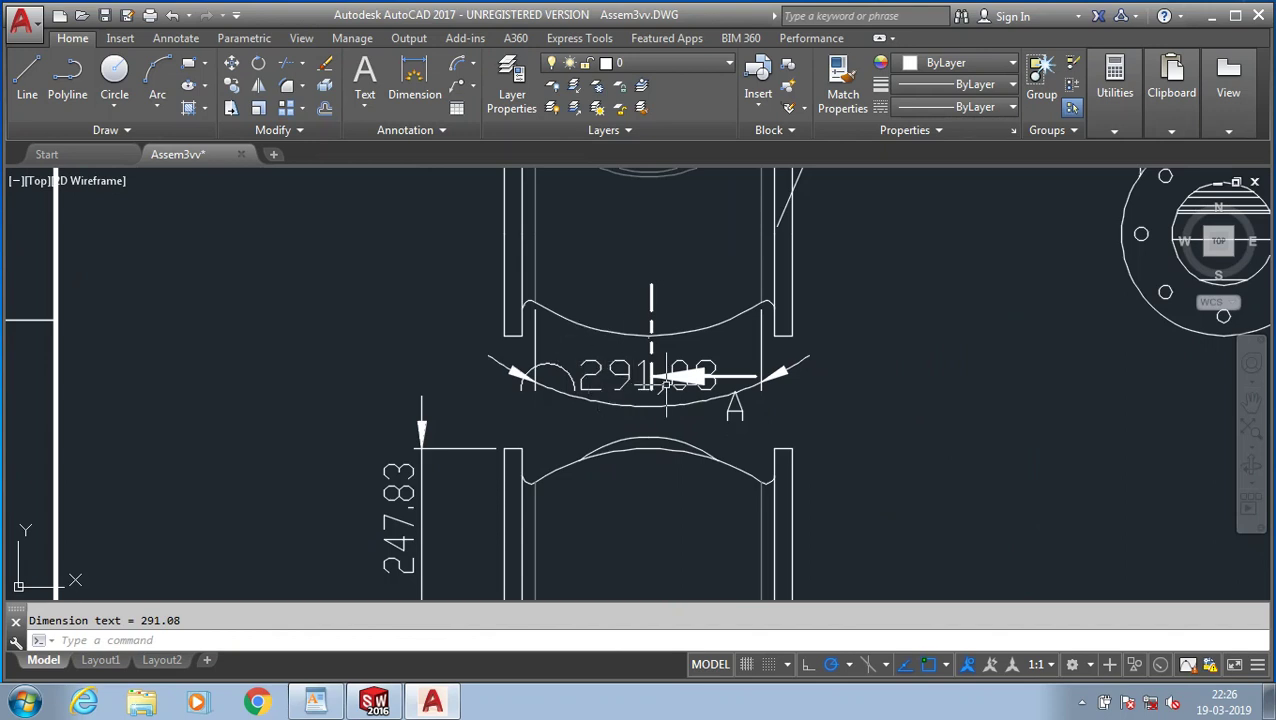
- Start a radius dimension from the Dimension type list
left_click(450, 90)
left_click(474, 66)
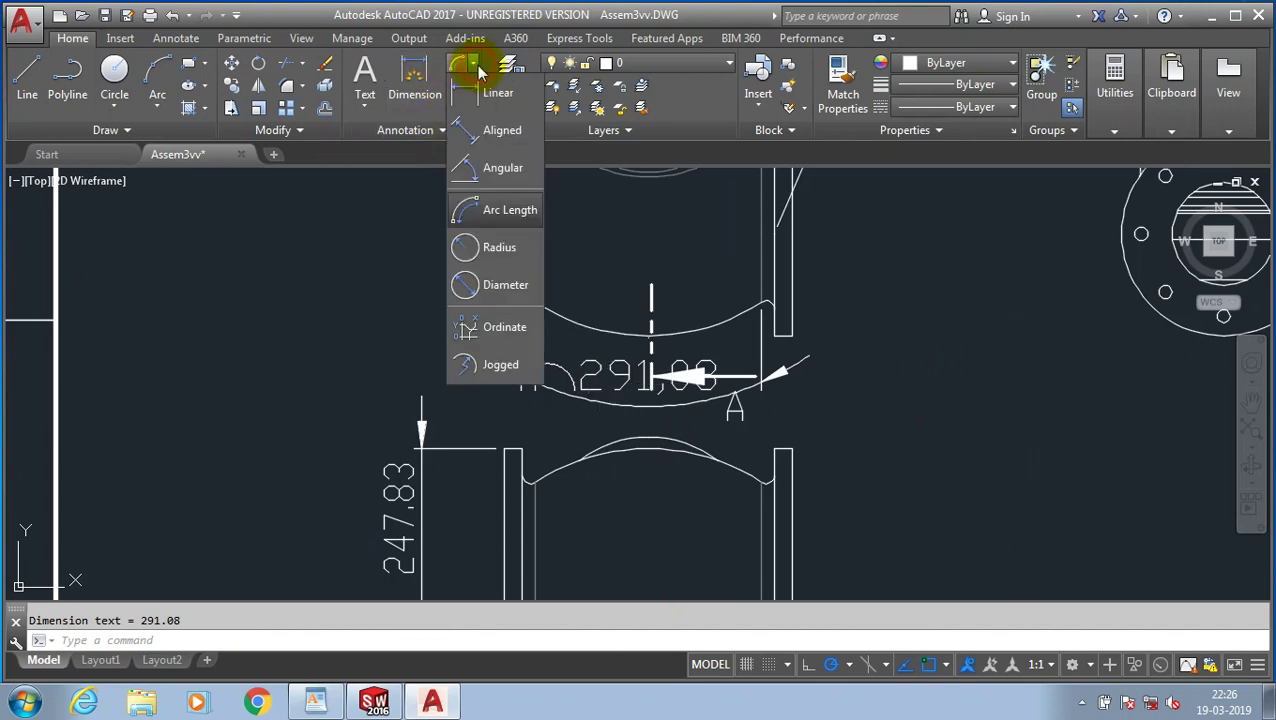
left_click(470, 249)
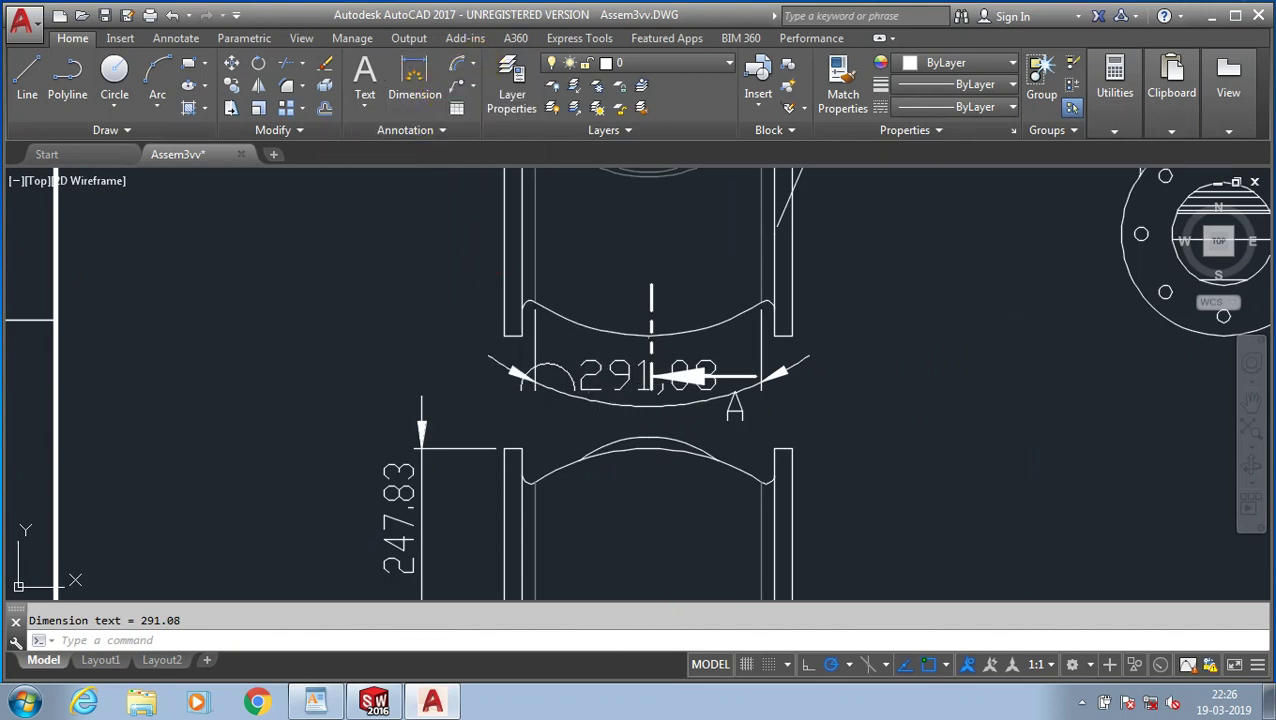
- Give the side-view flange circle an R123,92 radius and a ø125,00 diameter dimension
scroll(939, 316, "down", 4)
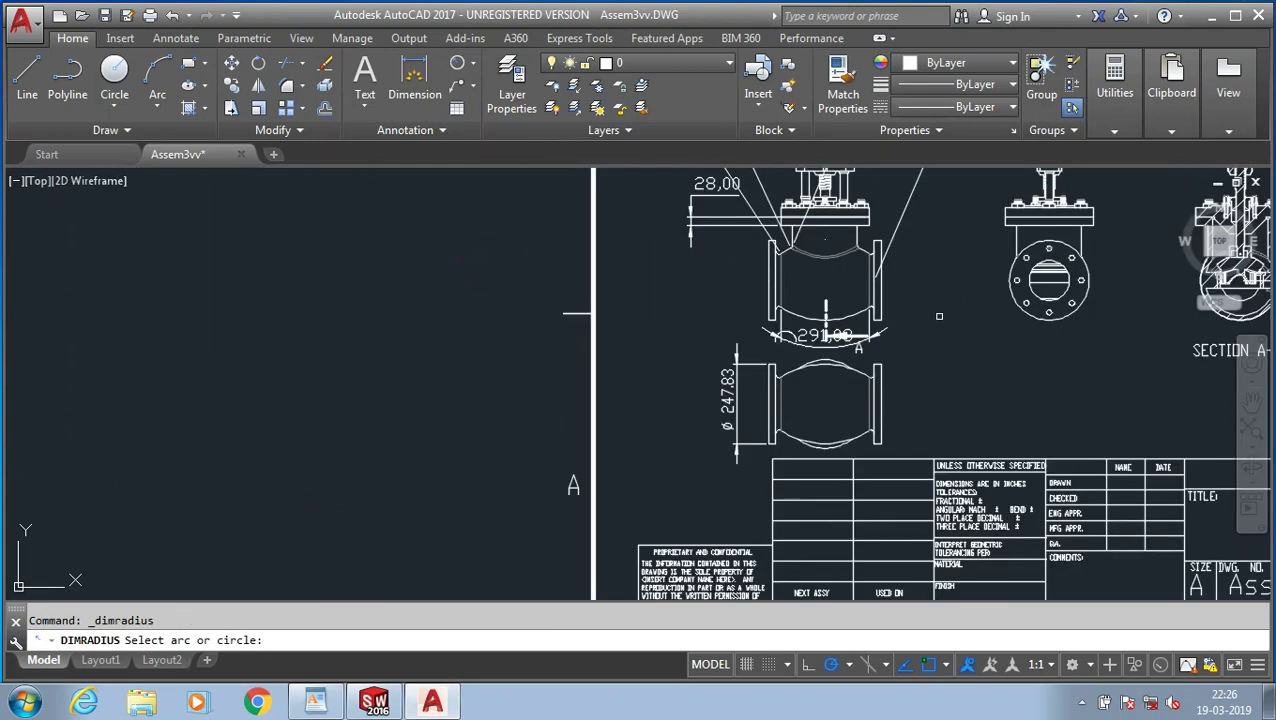
left_click(1018, 306)
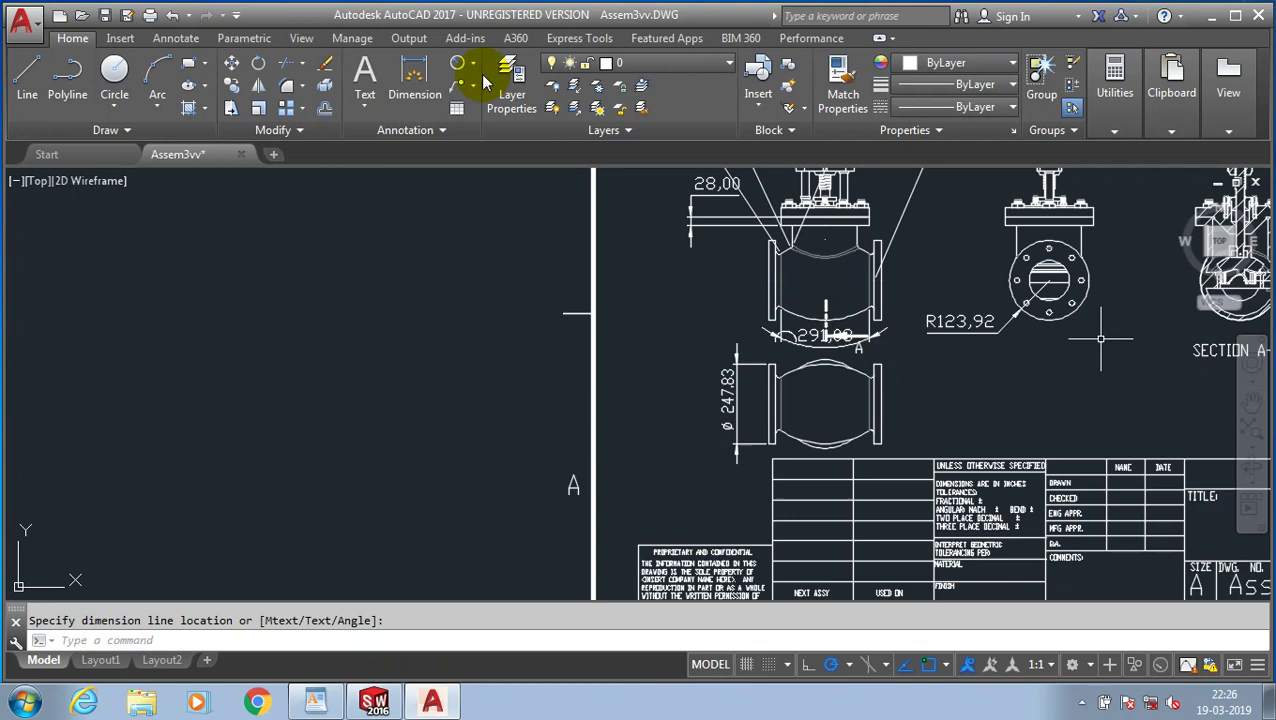
left_click(473, 62)
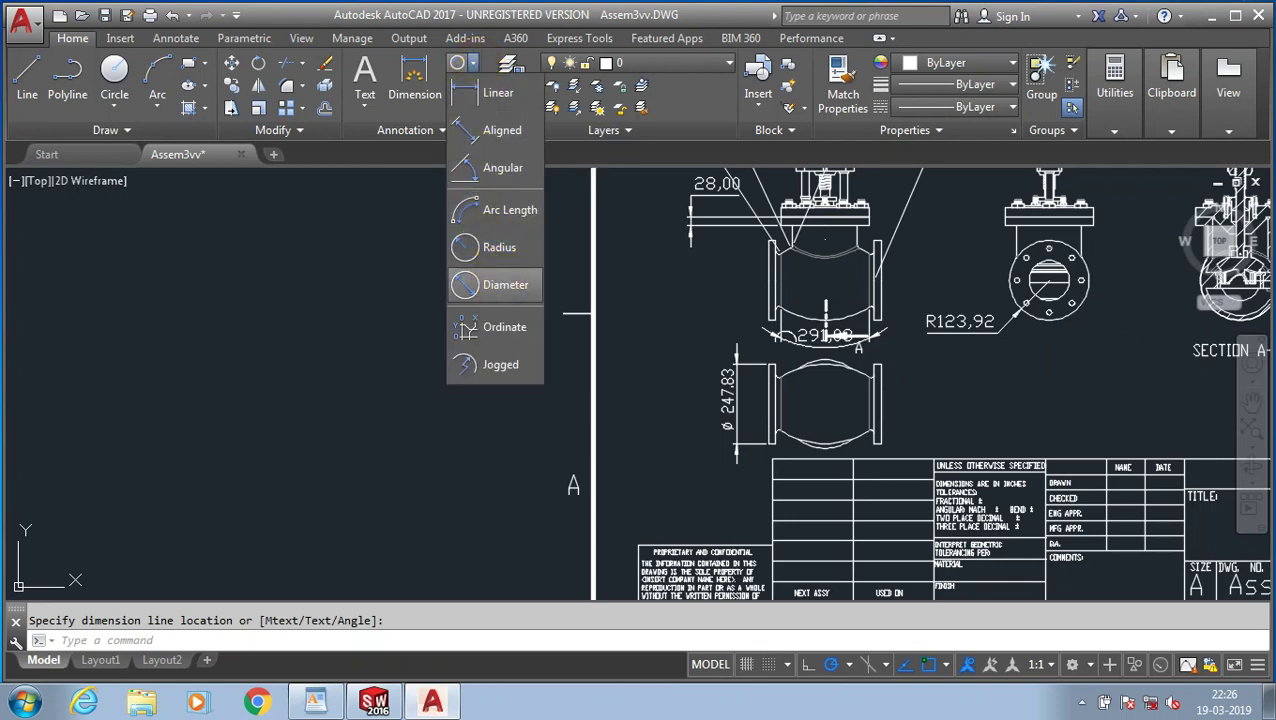
left_click(505, 285)
scroll(1040, 335, "up", 2)
left_click(1062, 310)
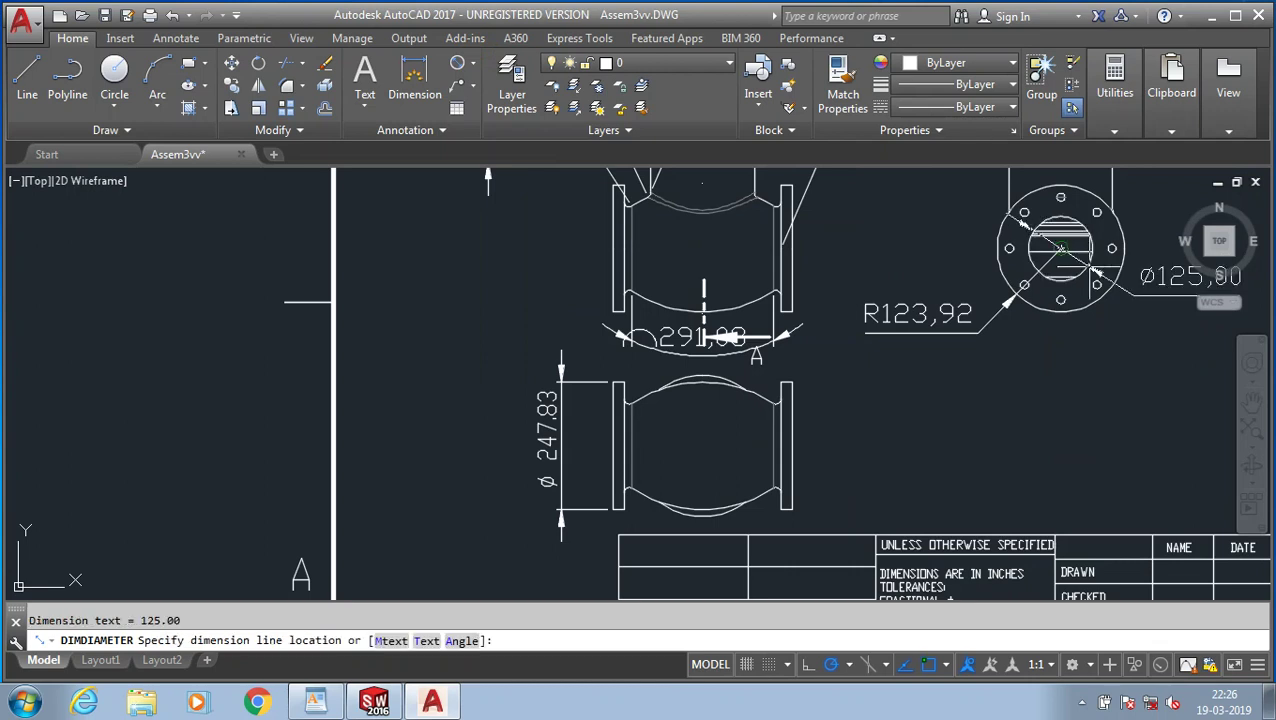
left_click(1102, 370)
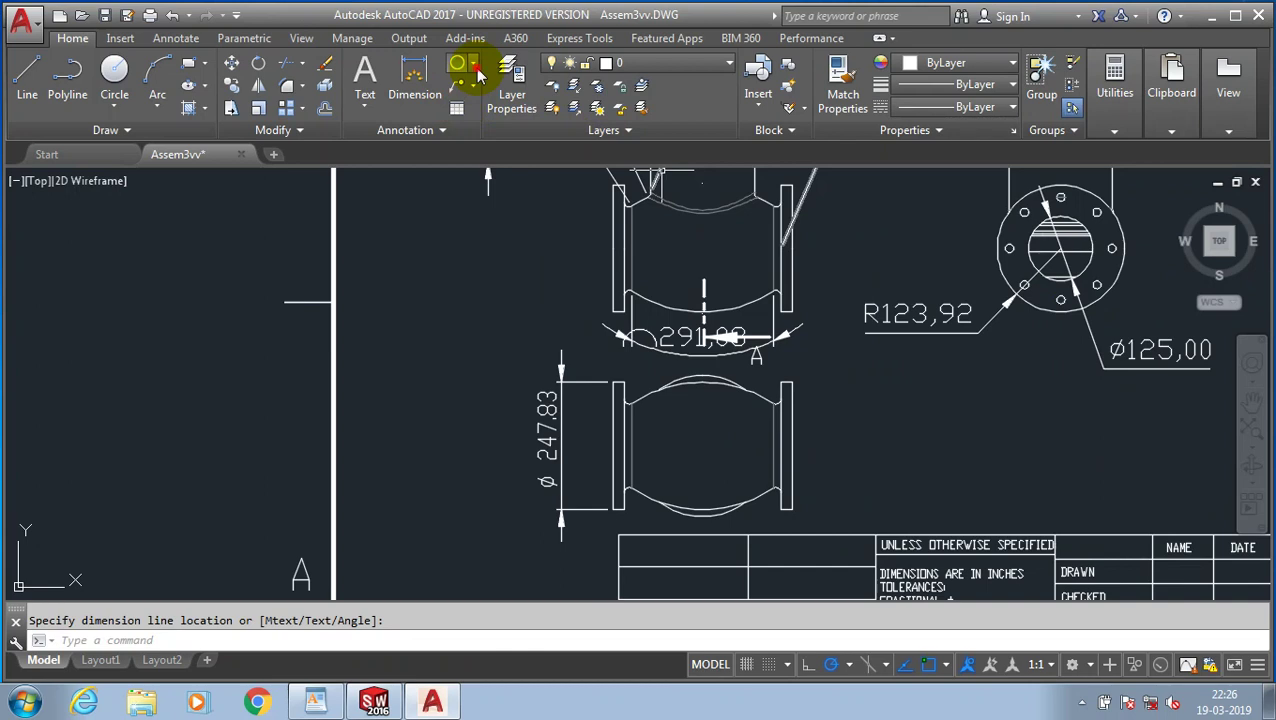
left_click(476, 66)
- Place ordinate dimensions 1409,88, 1381,88 and 1353,88 at the side view's upper flange corners
left_click(505, 330)
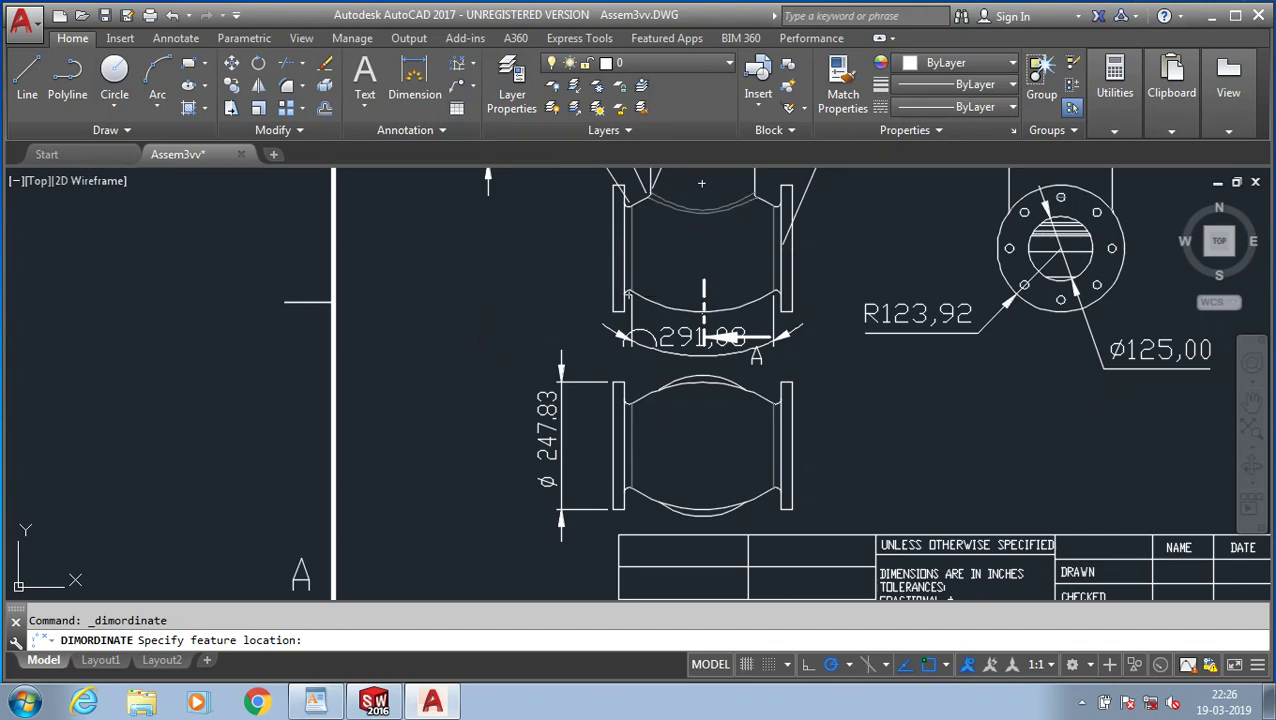
scroll(580, 281, "up", 2)
scroll(580, 281, "down", 5)
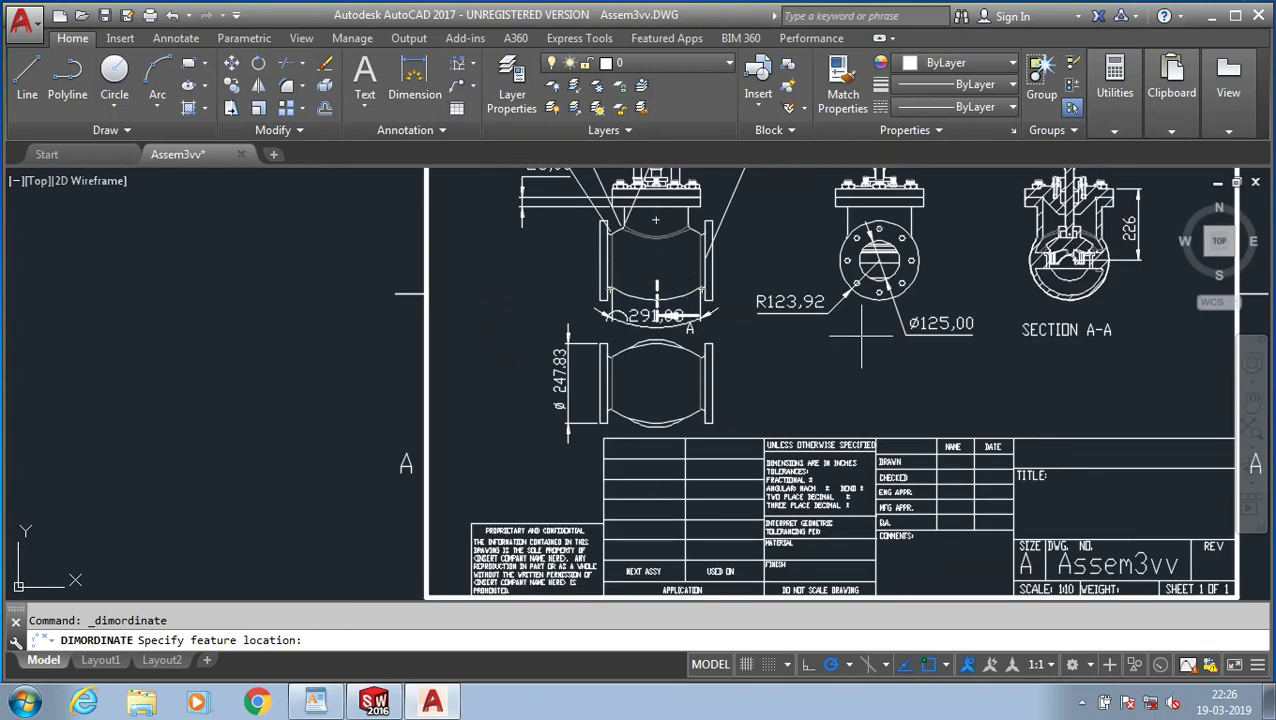
scroll(960, 302, "up", 2)
scroll(963, 295, "down", 4)
scroll(935, 270, "up", 5)
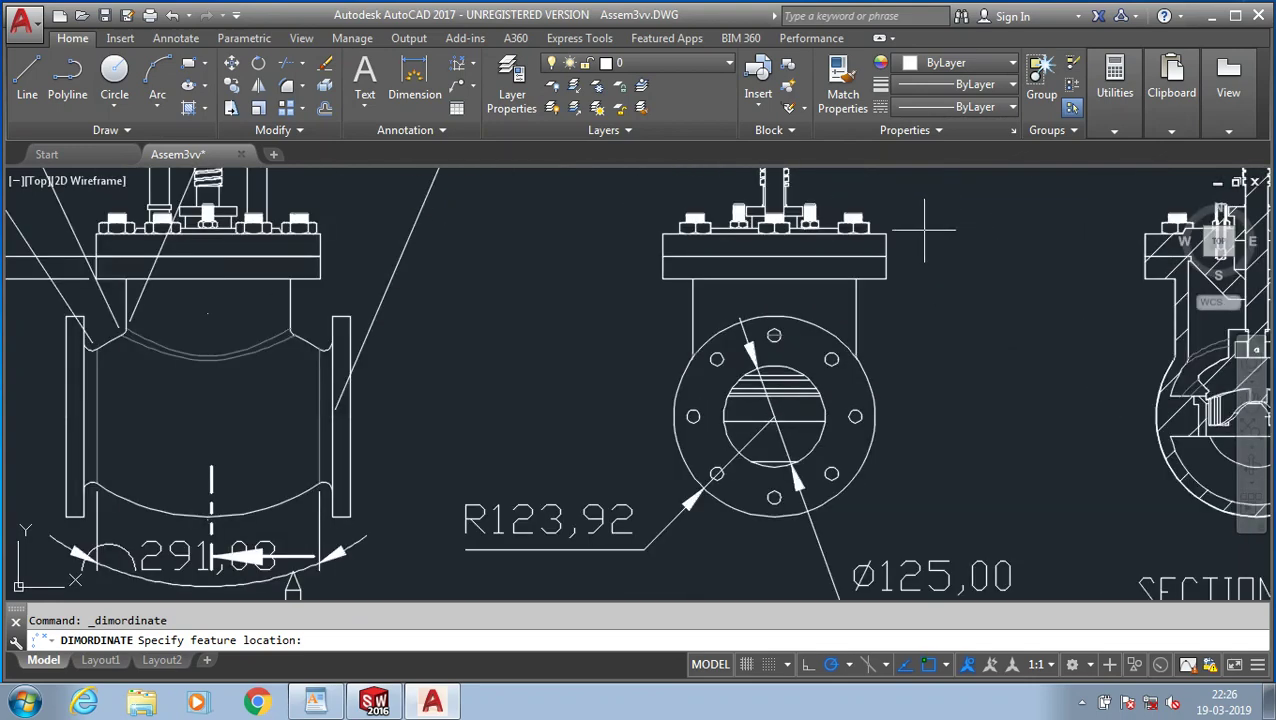
left_click(890, 233)
left_click(910, 246)
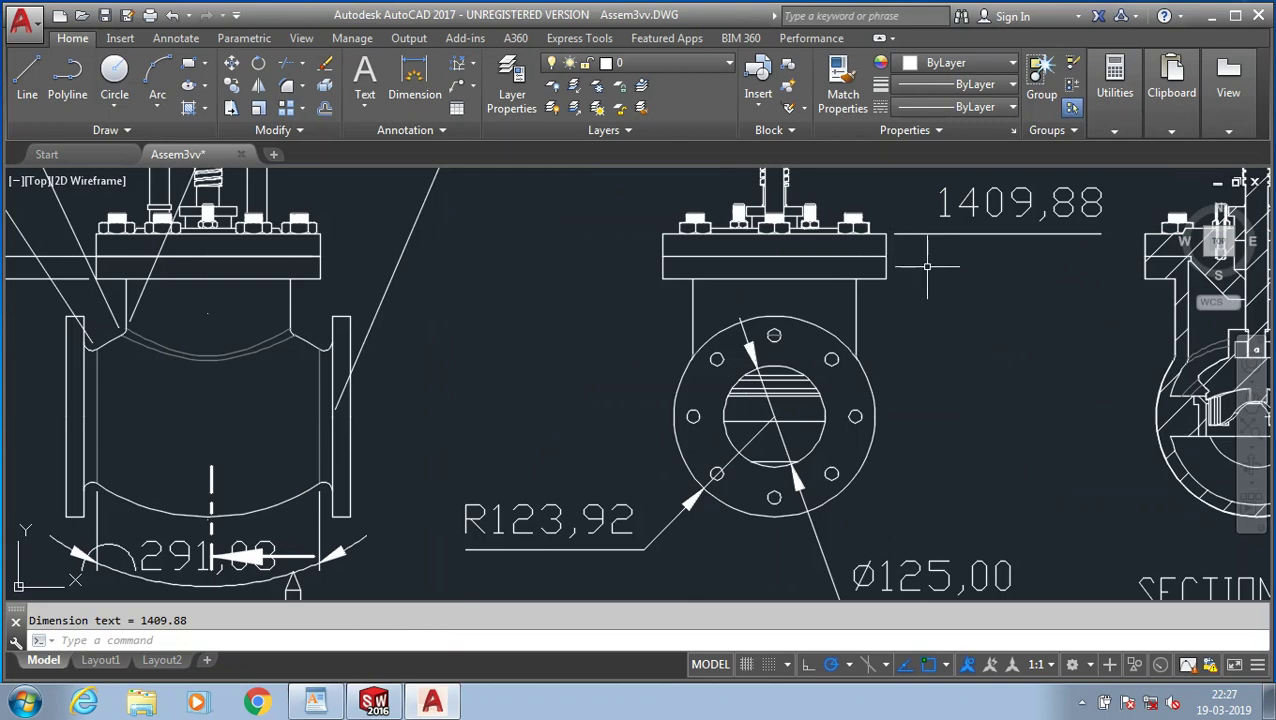
key("Return")
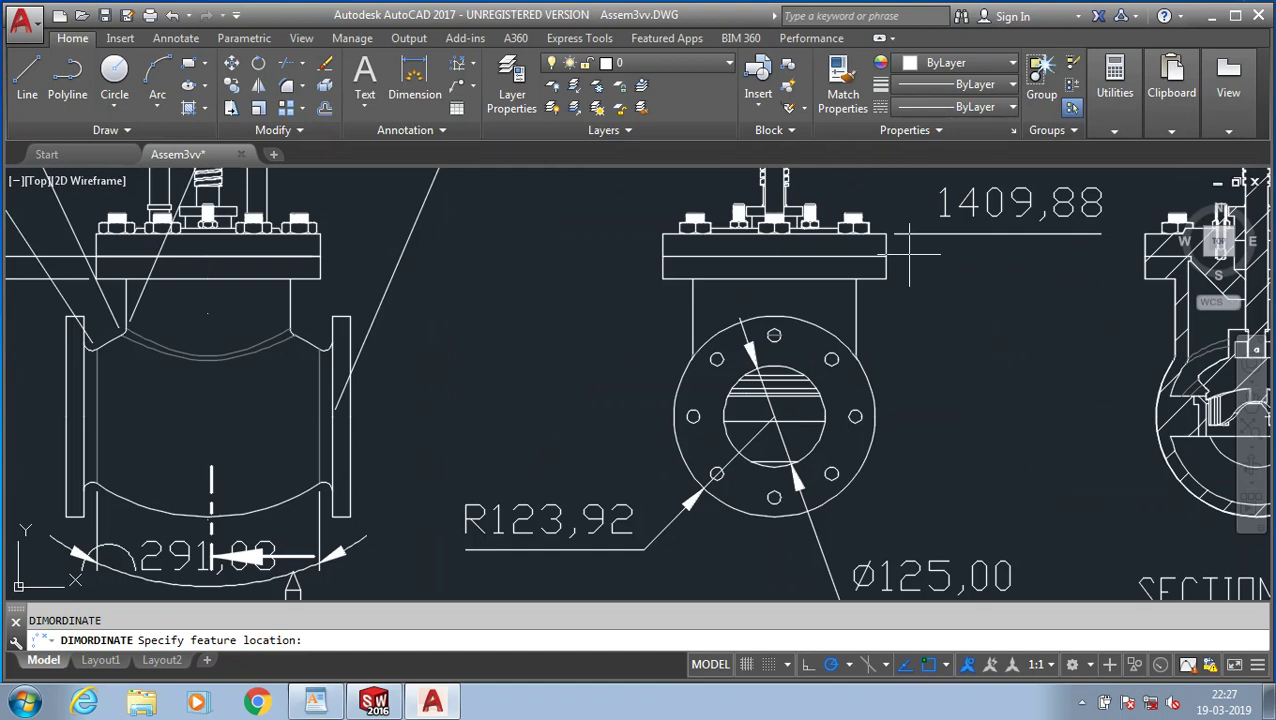
left_click(884, 256)
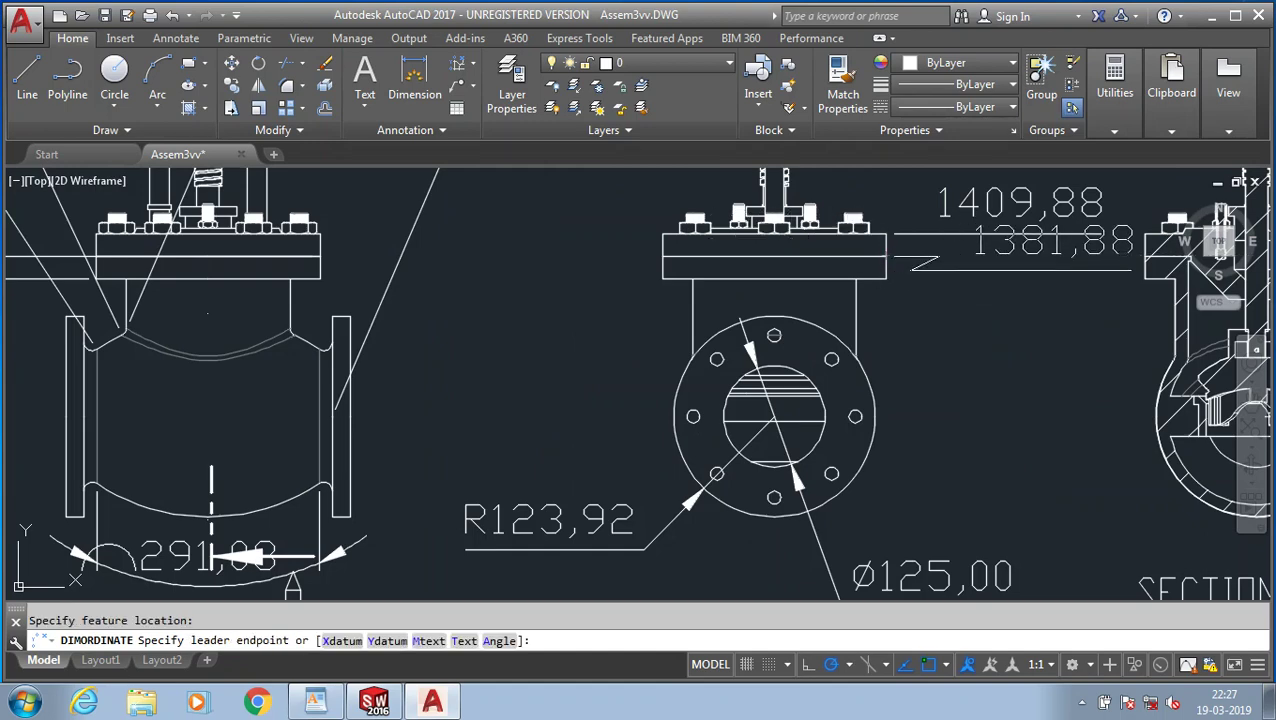
left_click(908, 321)
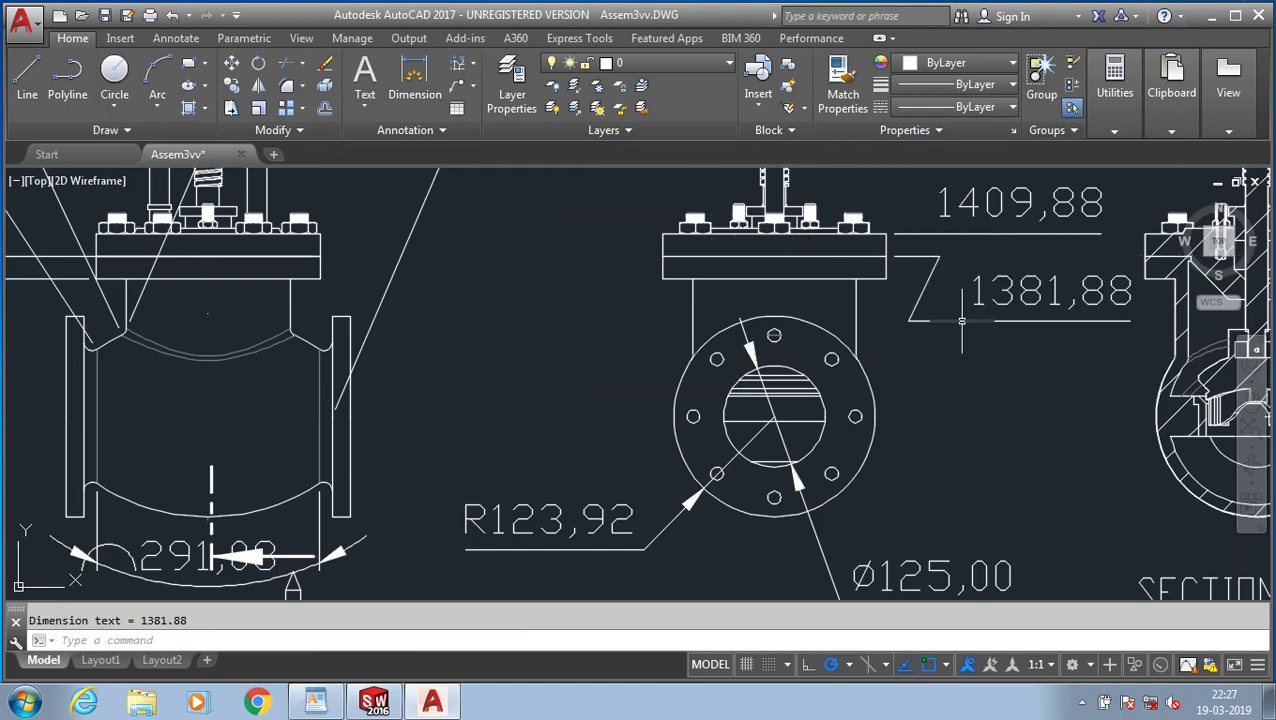
key("Return")
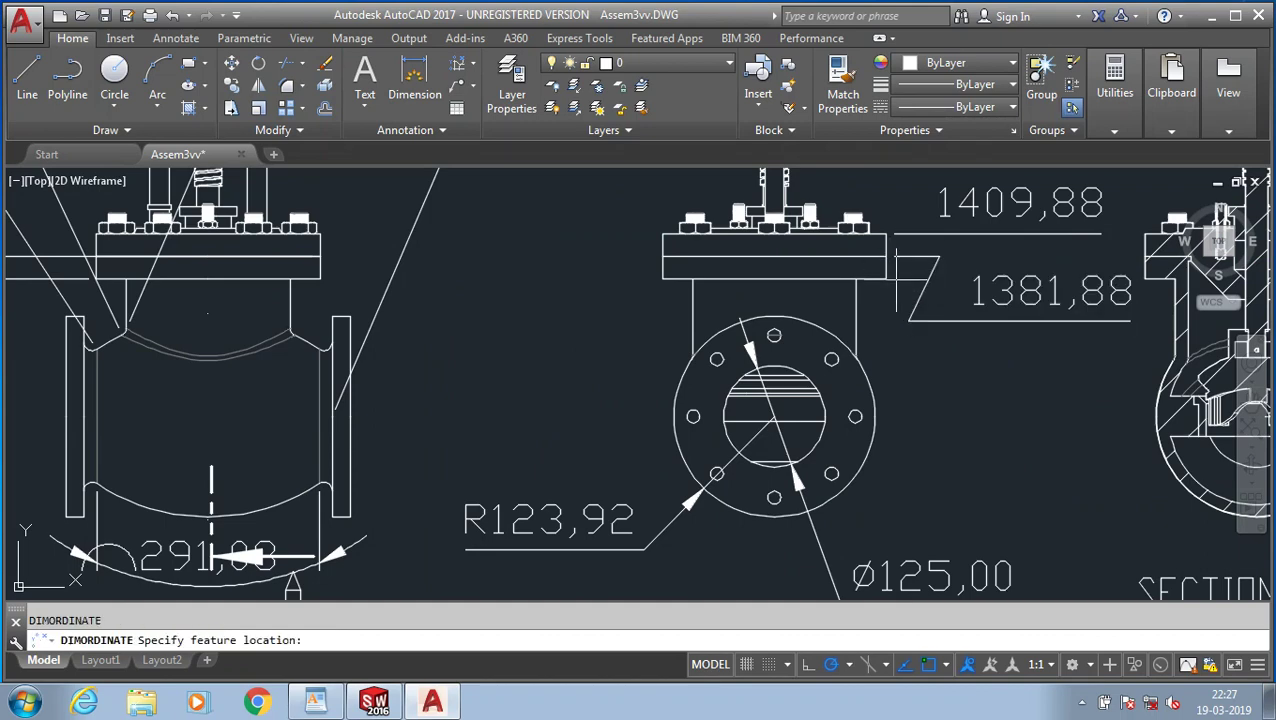
left_click(885, 279)
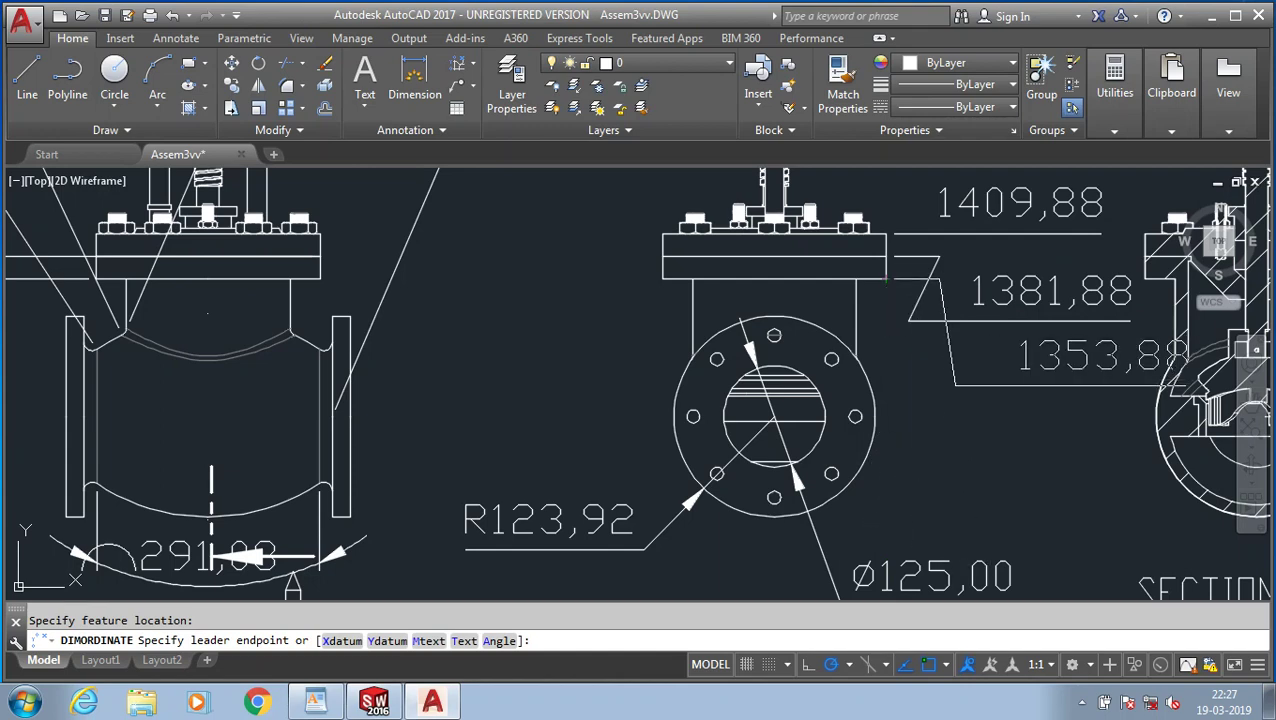
left_click(955, 385)
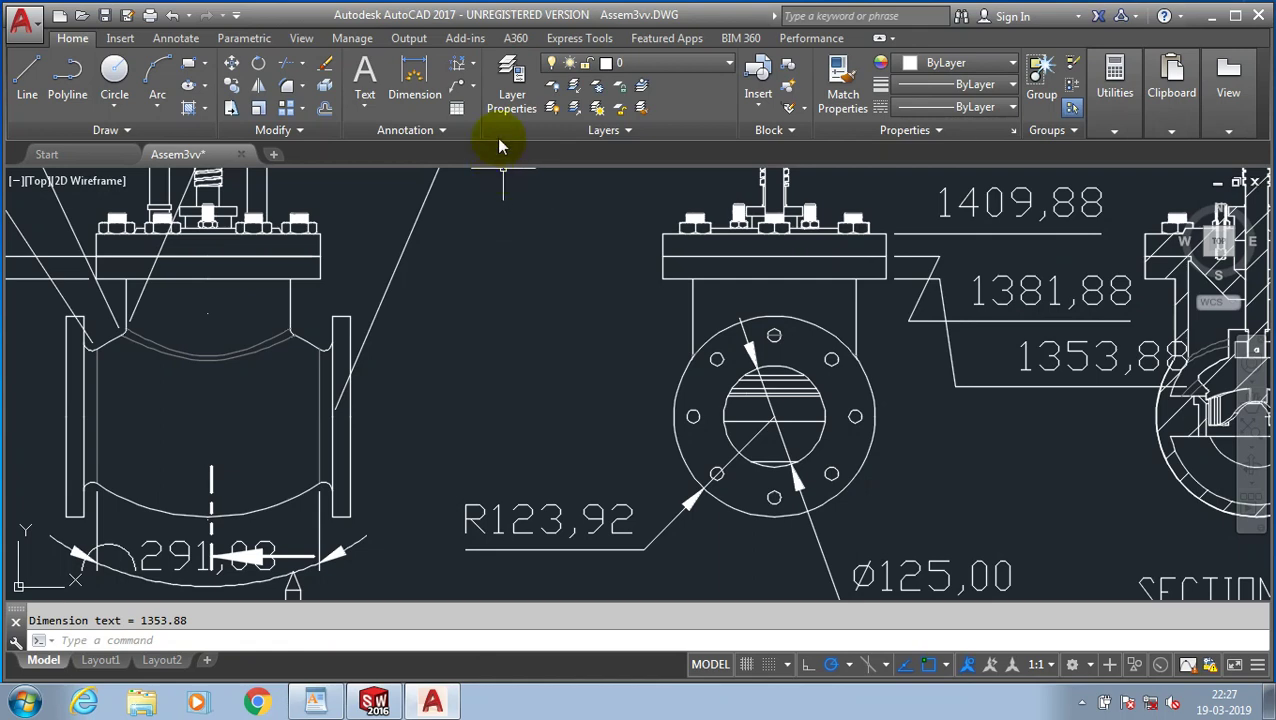
- Add a jogged R123,92 radius to the flange's inner circle with an overridden centre
left_click(472, 62)
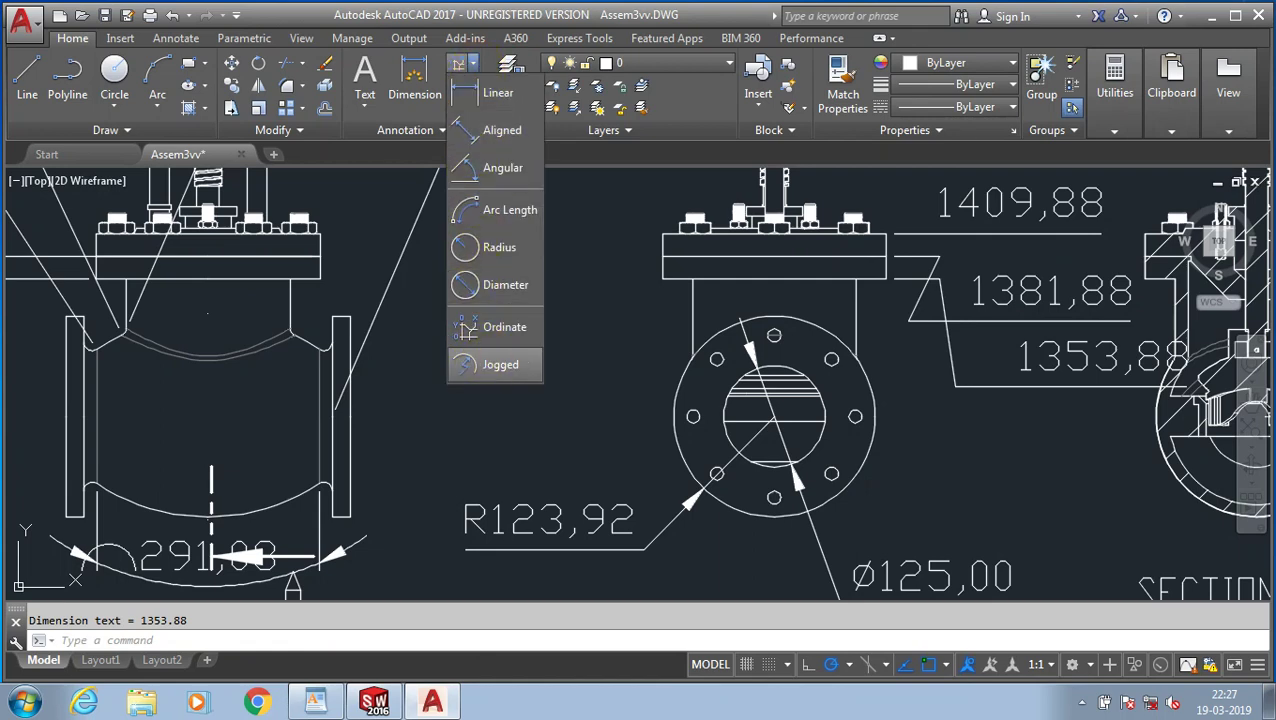
left_click(500, 364)
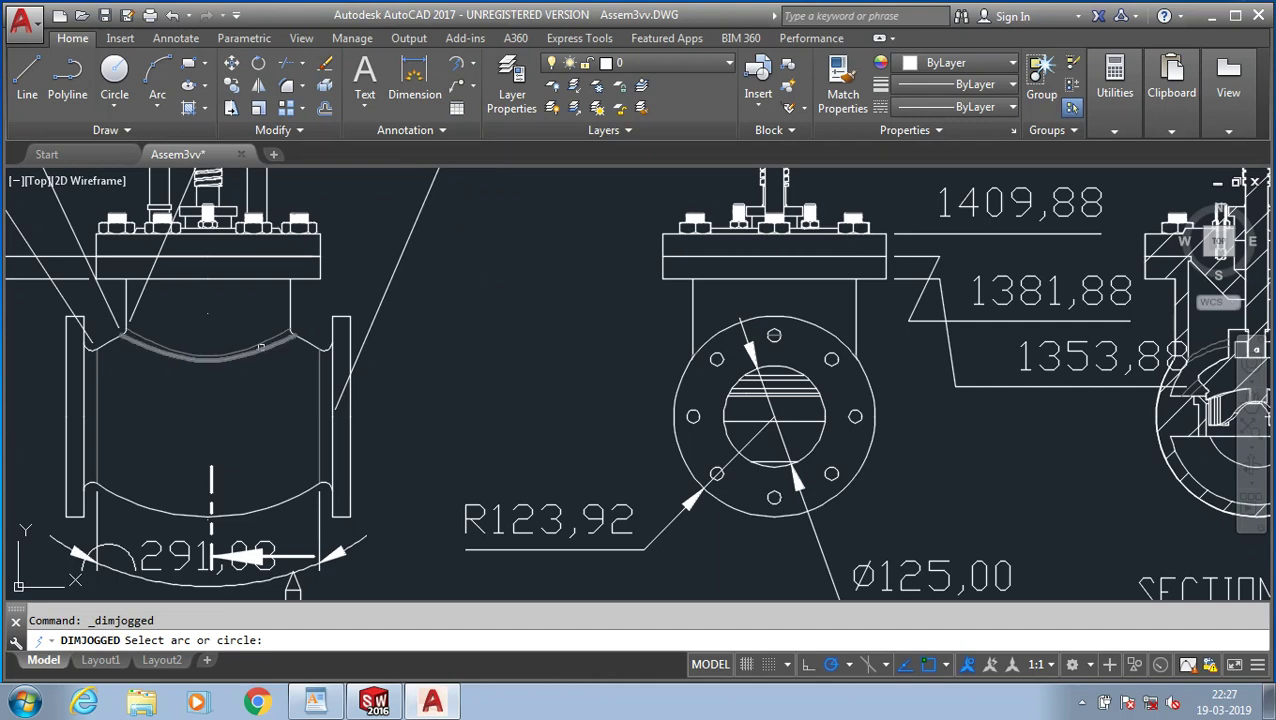
left_click(260, 352)
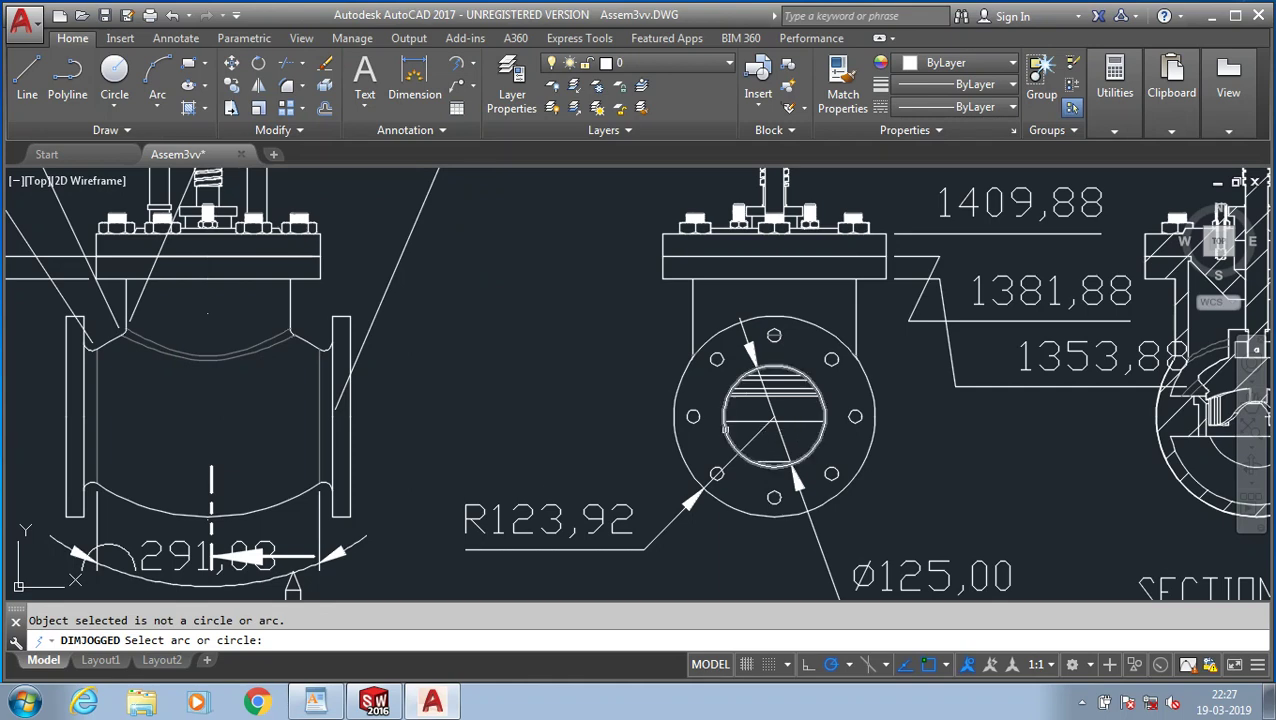
left_click(725, 428)
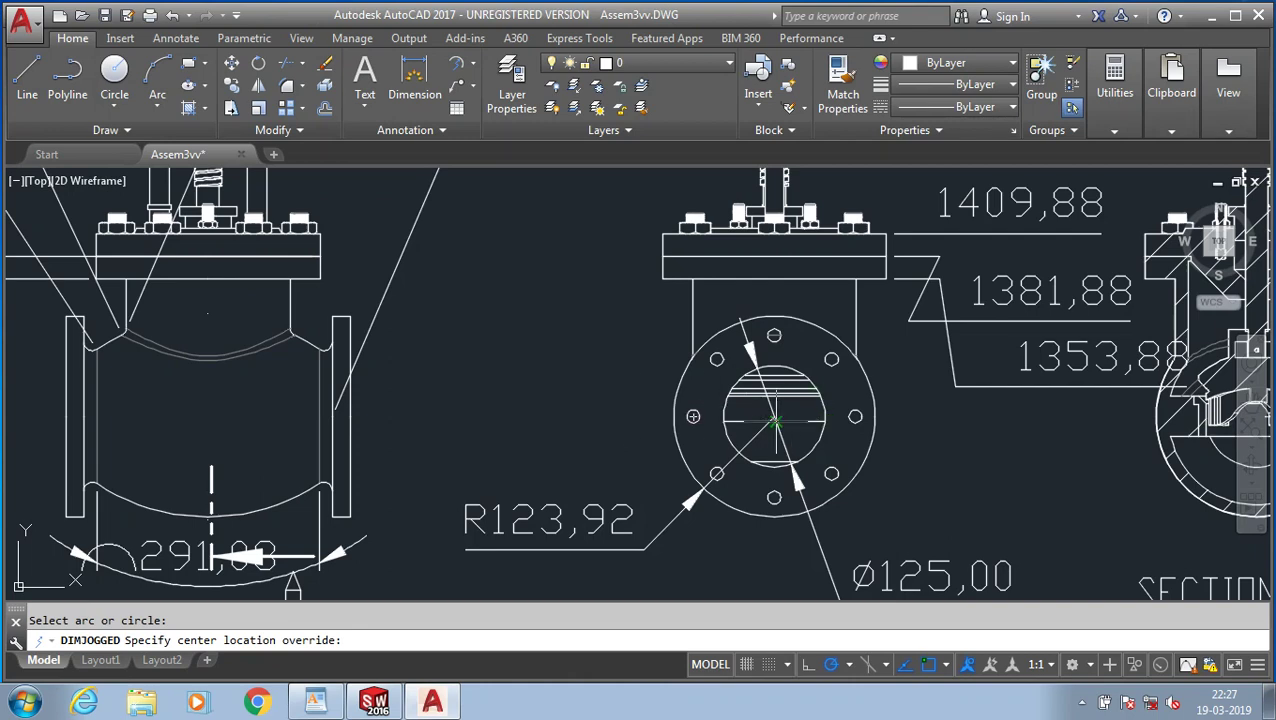
left_click(790, 420)
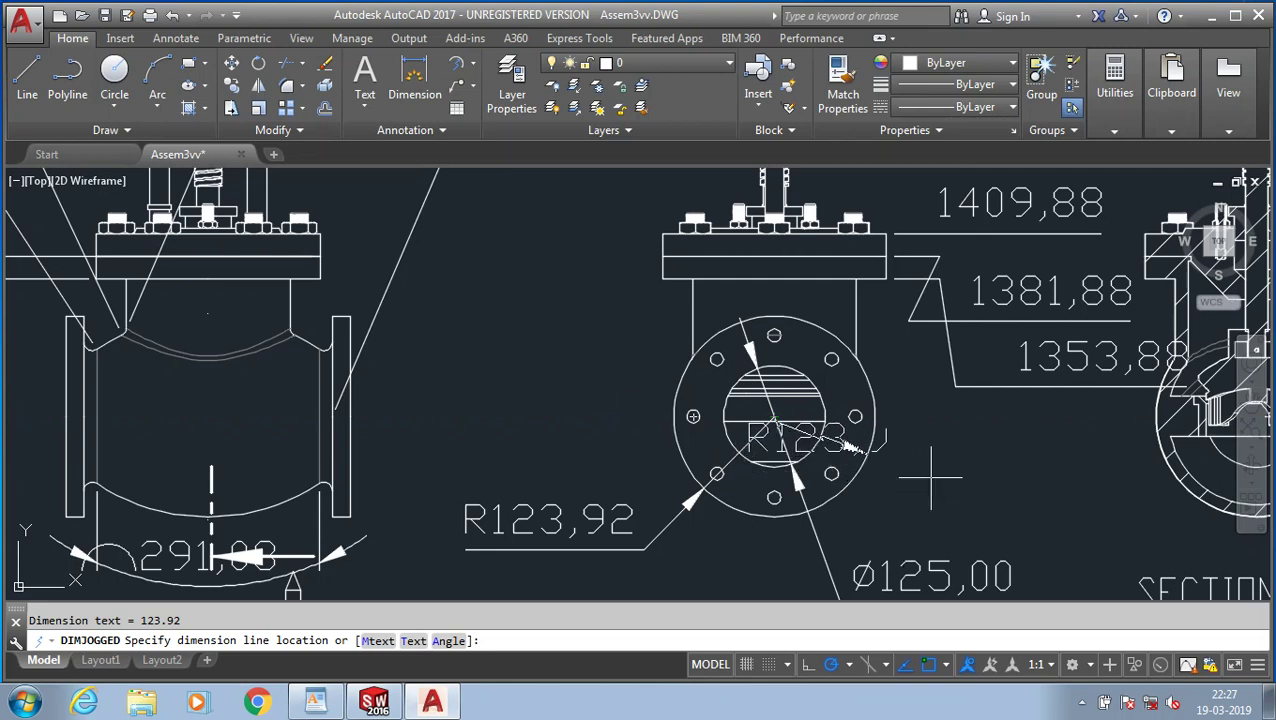
left_click(905, 445)
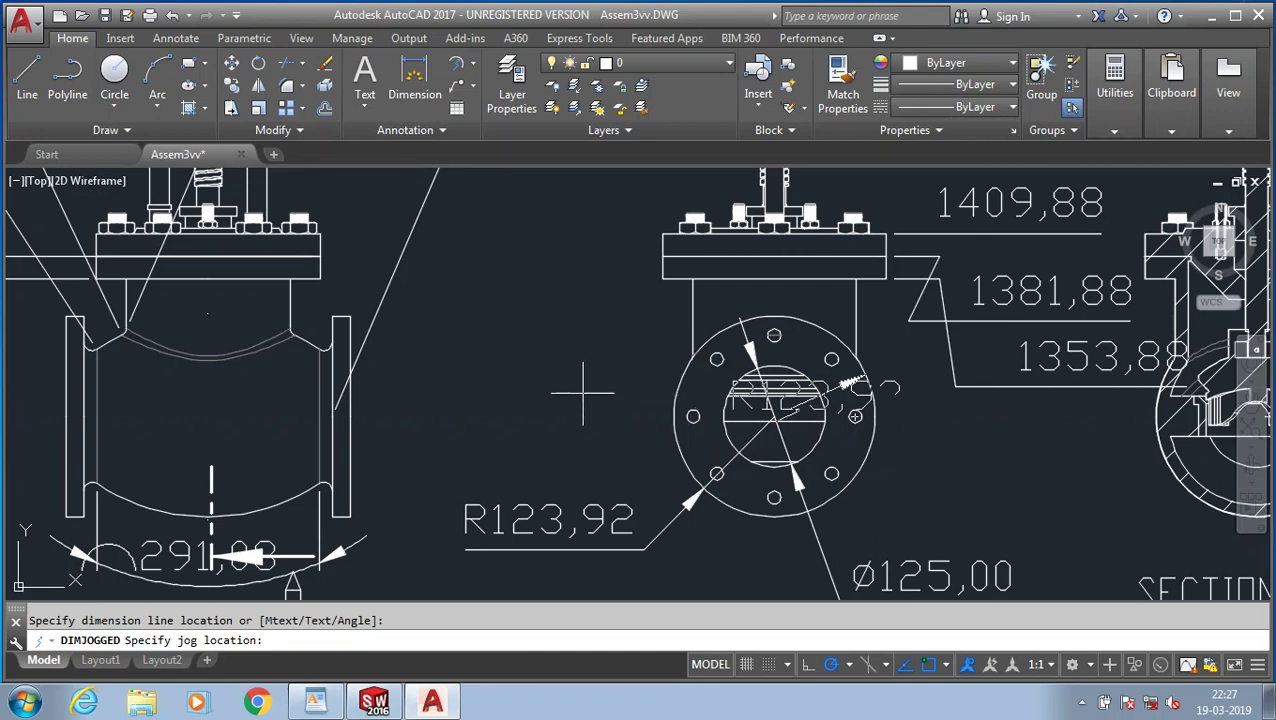
left_click(586, 394)
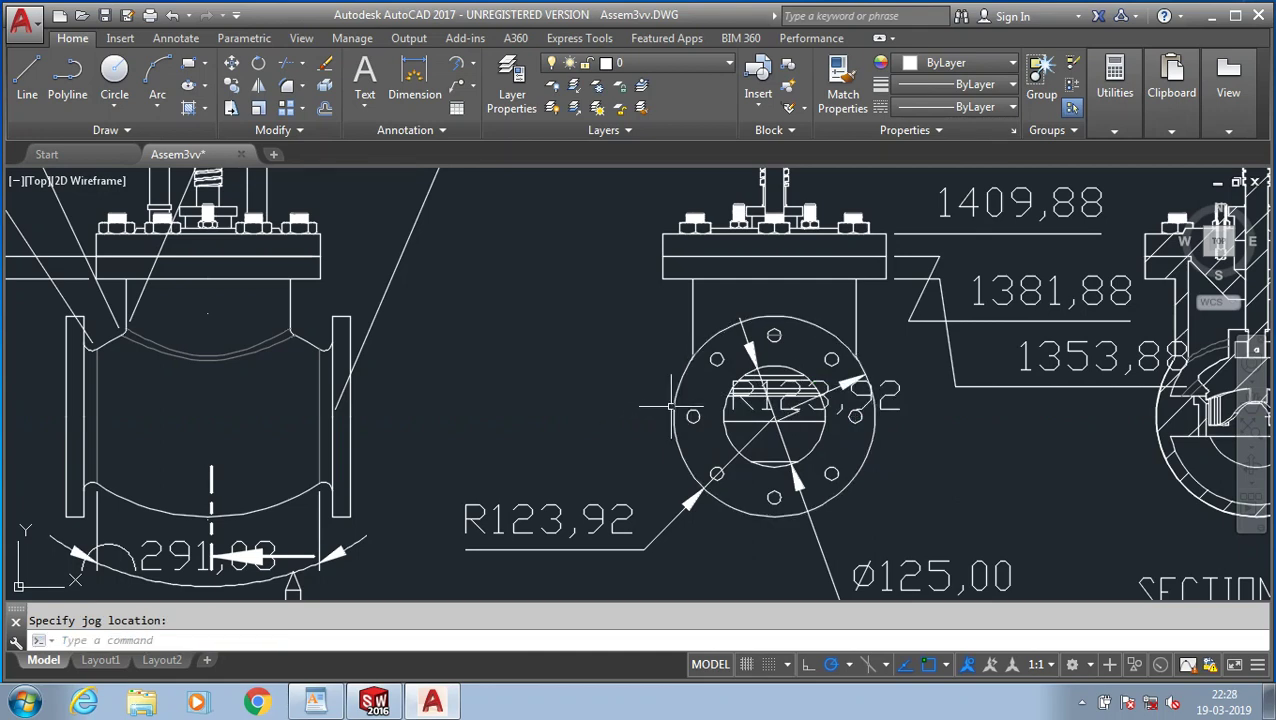
- Clear the selection and rerun the jogged dimension command with DJO
left_click(628, 399)
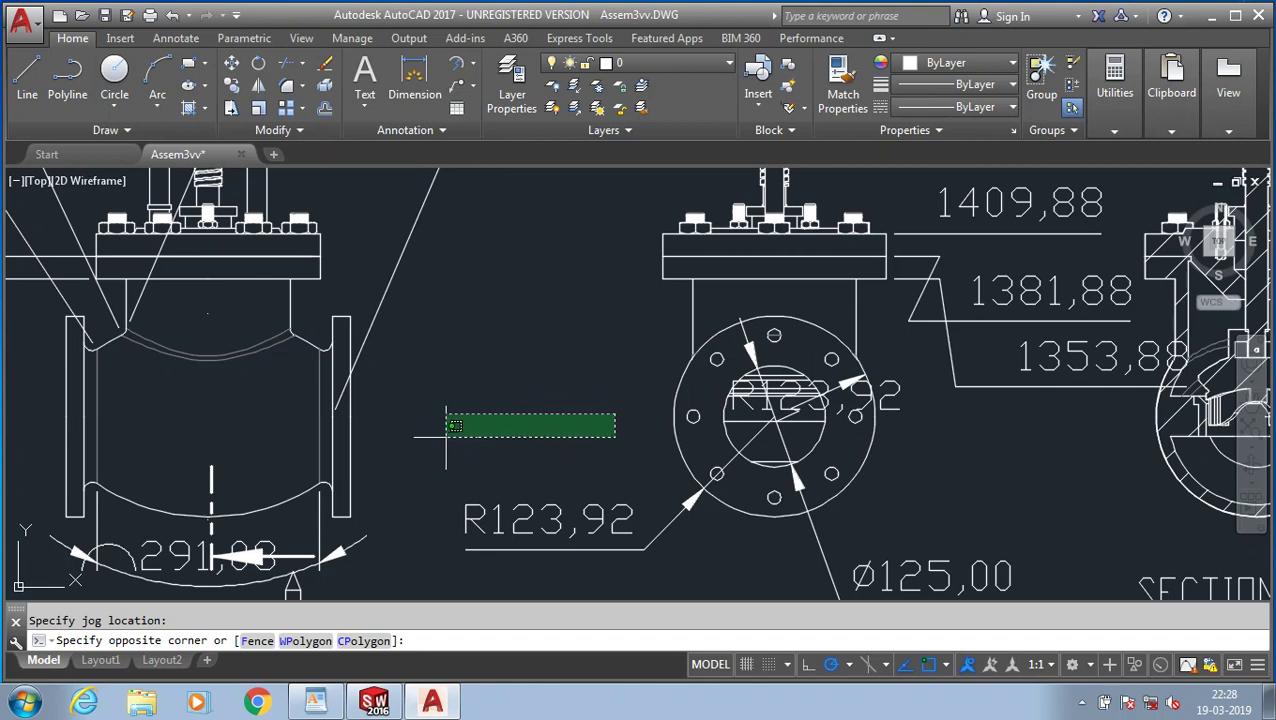
left_click(459, 441)
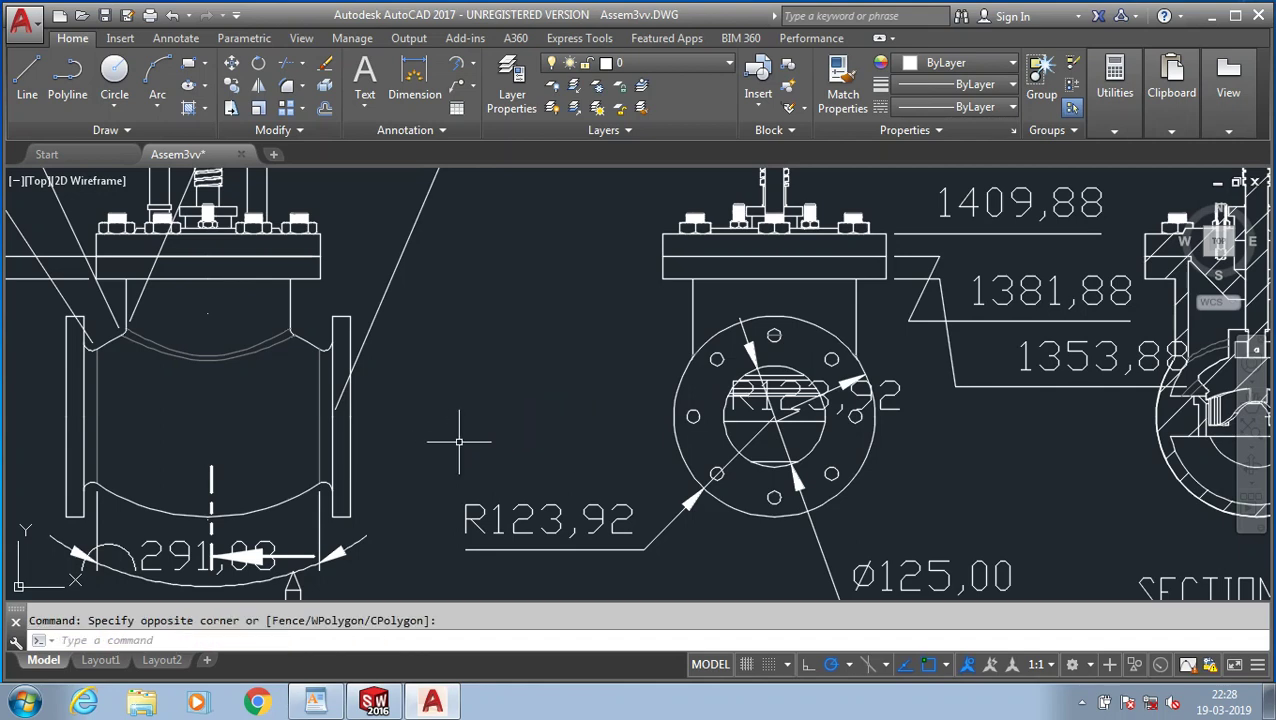
type("djo")
key("Return")
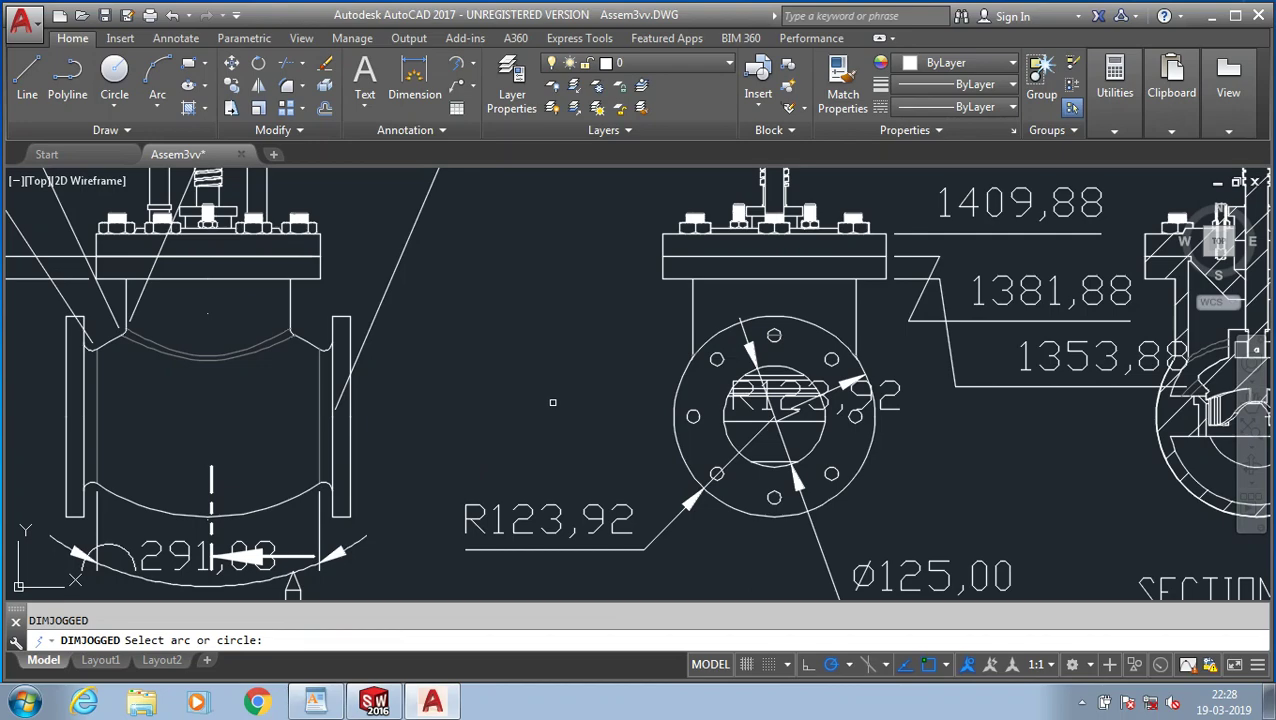
- Cancel DIMJOGGED and delete the R123,92 jogged dimension inside the flange circle
scroll(639, 388, "down", 2)
scroll(639, 388, "up", 5)
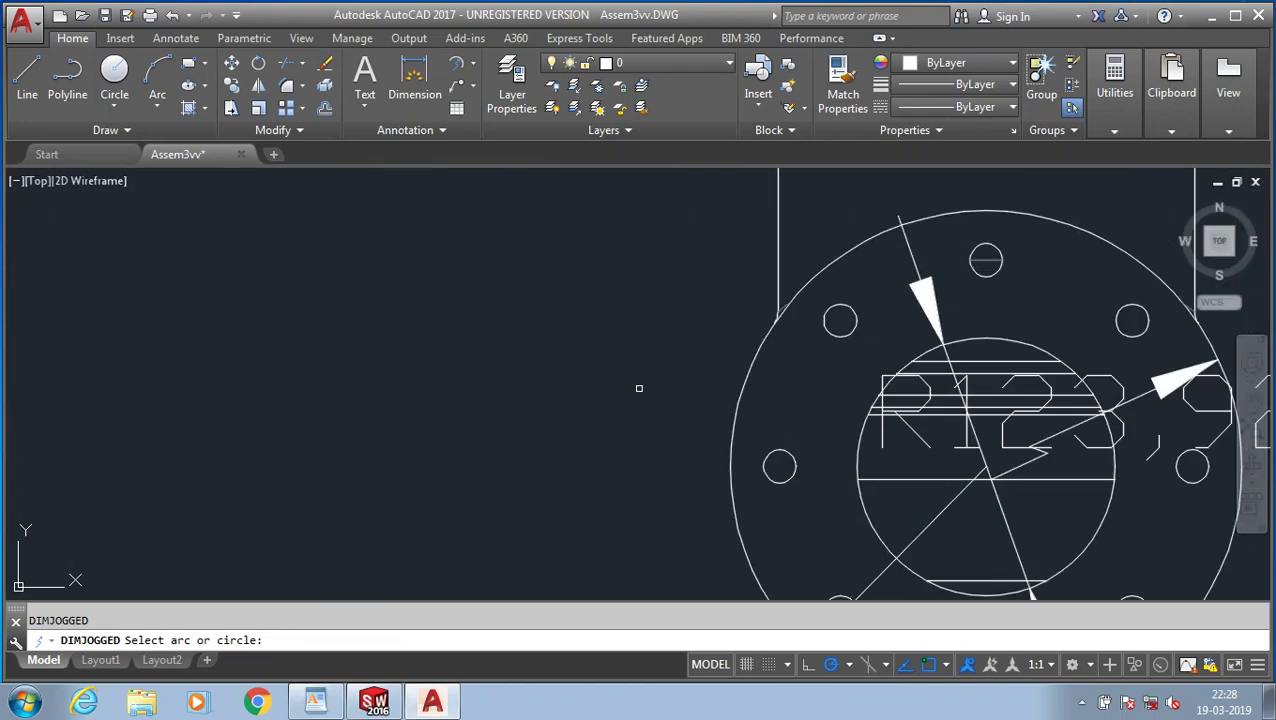
scroll(639, 388, "down", 5)
scroll(639, 388, "down", 2)
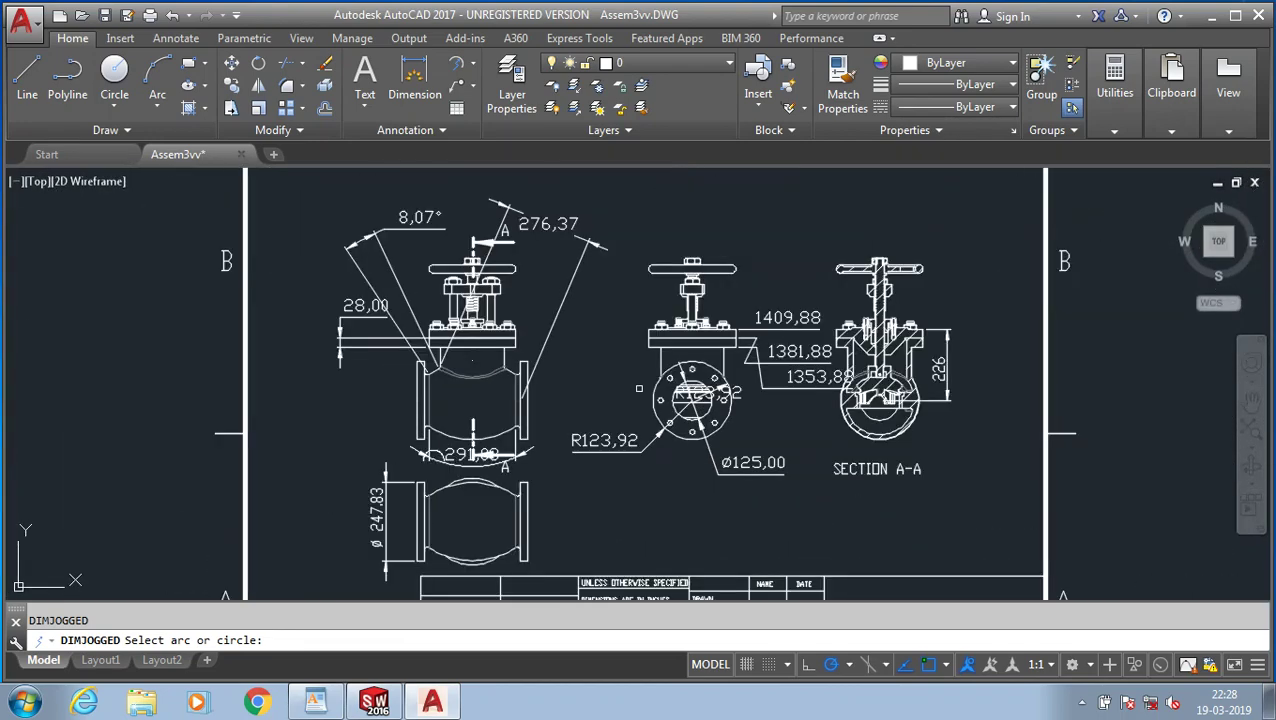
middle_click_drag(639, 388, 711, 399)
scroll(819, 534, "up", 2)
scroll(819, 534, "down", 2)
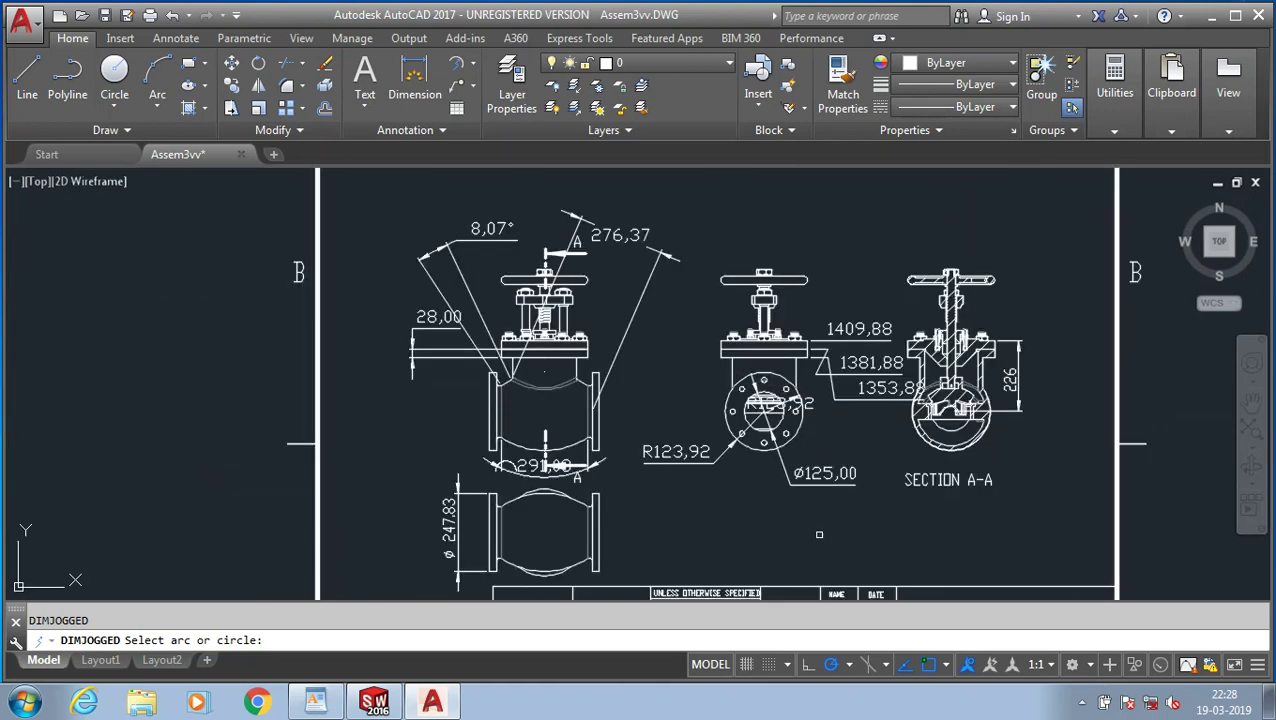
scroll(824, 523, "up", 2)
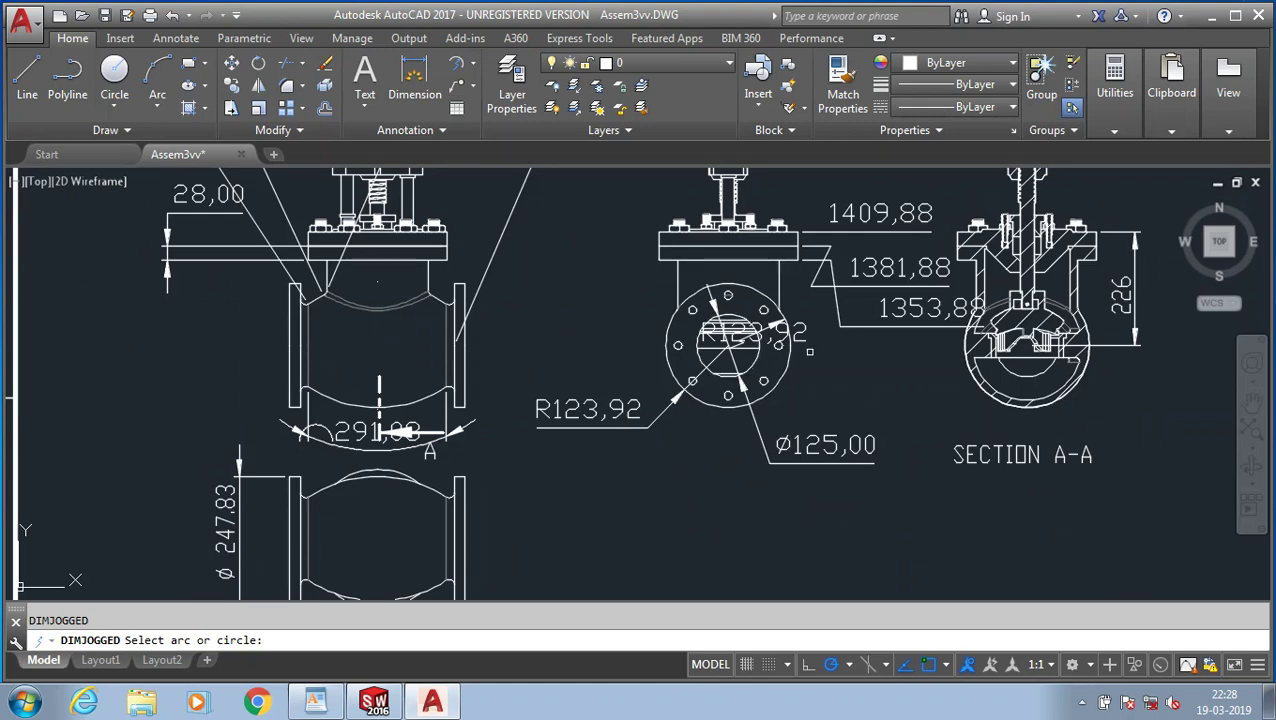
left_click(795, 333)
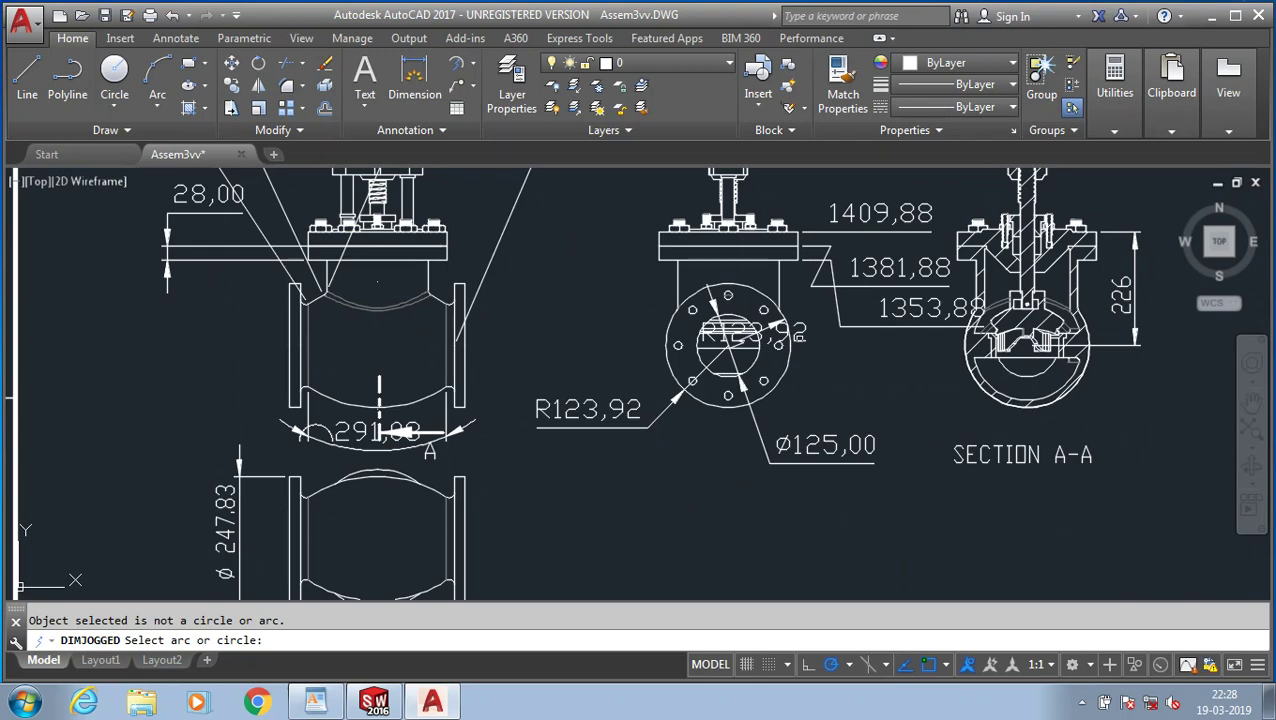
key("Escape")
left_click(768, 333)
key("Delete")
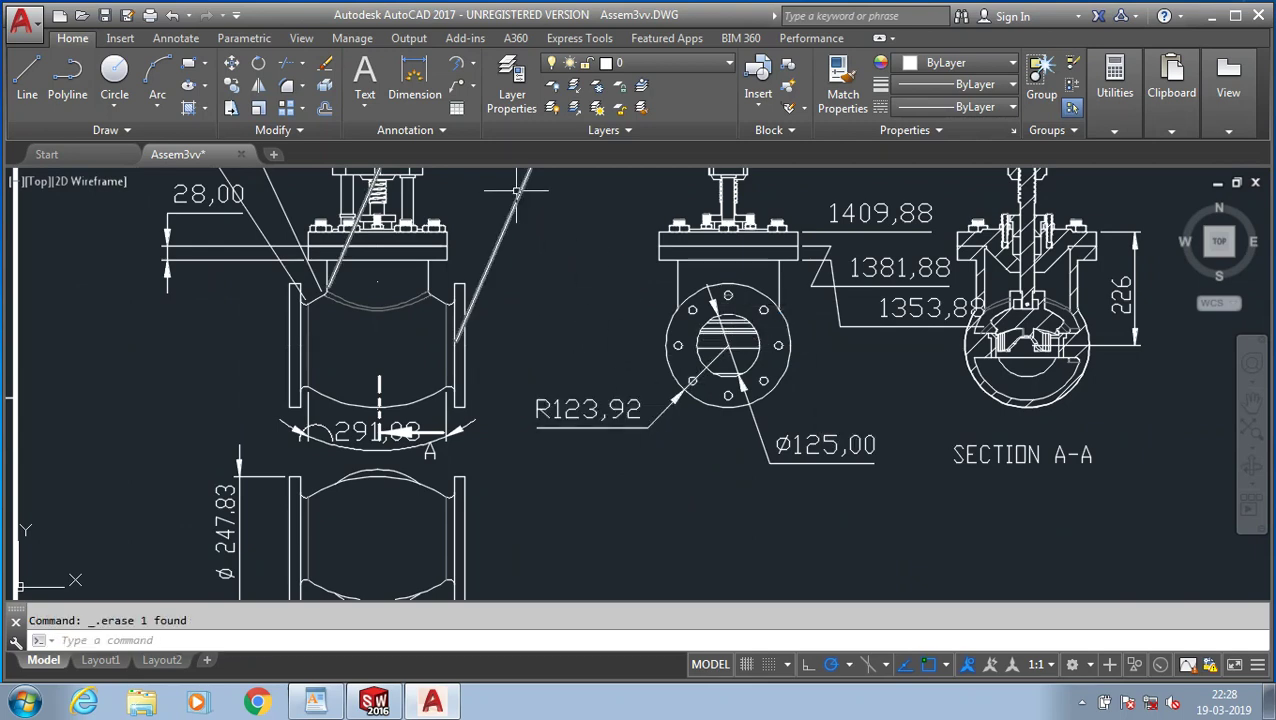
- Dimension the lower view's curved outline with a jogged R251,00 radius using an overridden centre
left_click(472, 63)
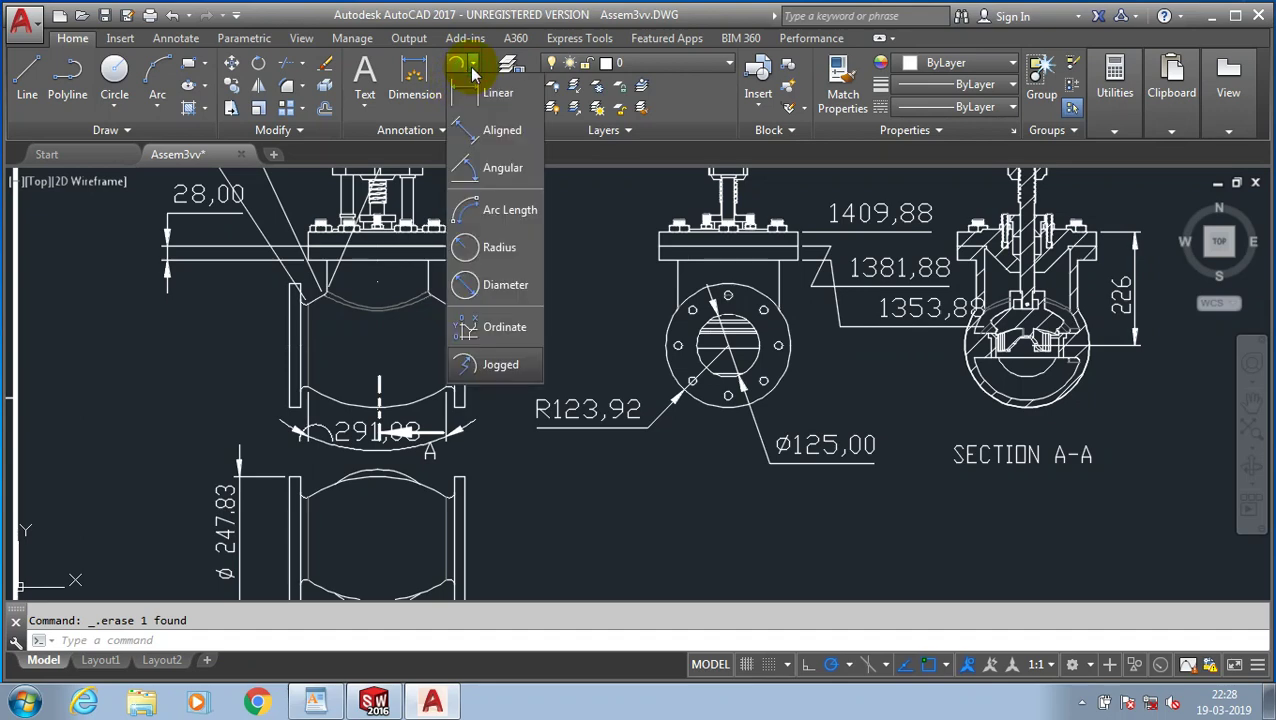
left_click(495, 365)
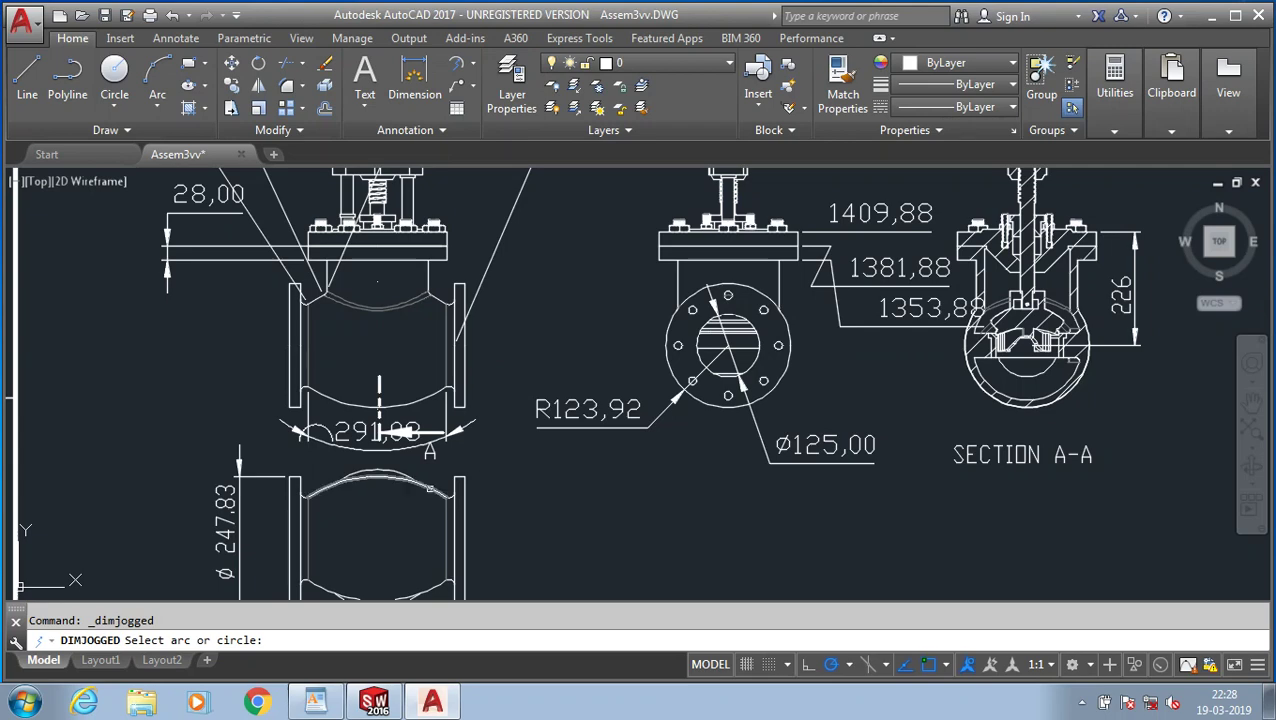
left_click(430, 488)
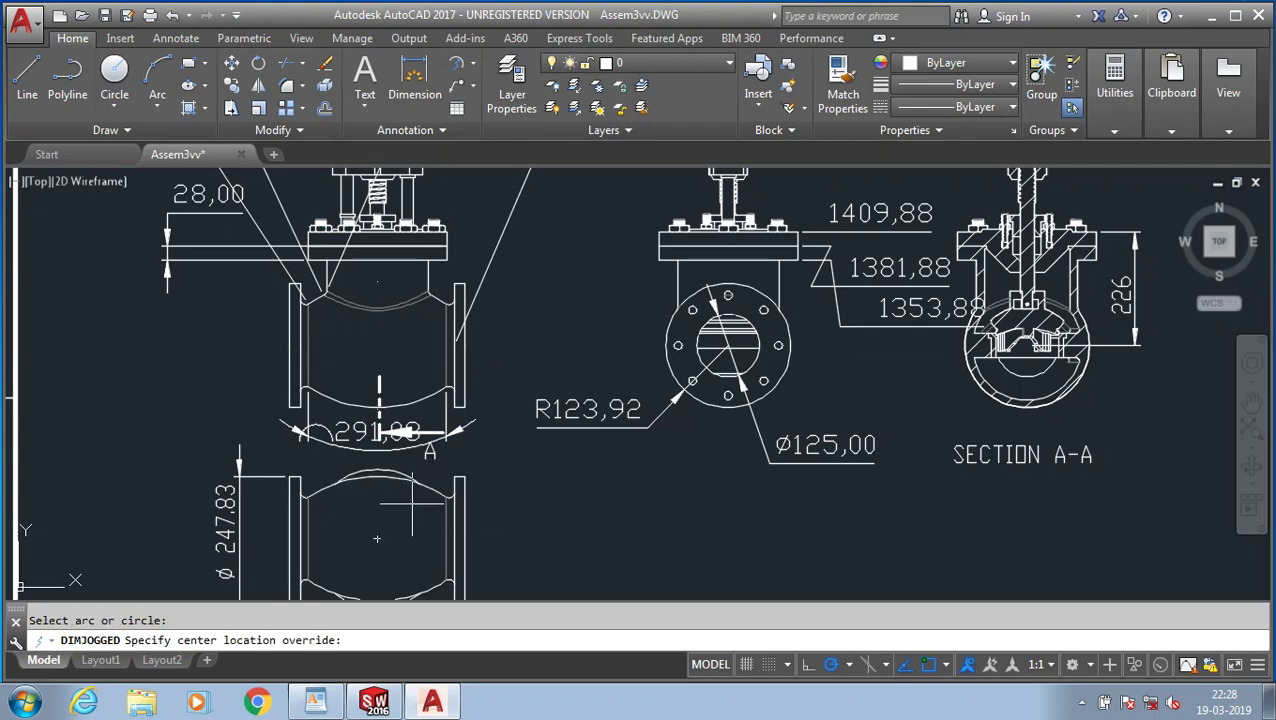
left_click(383, 538)
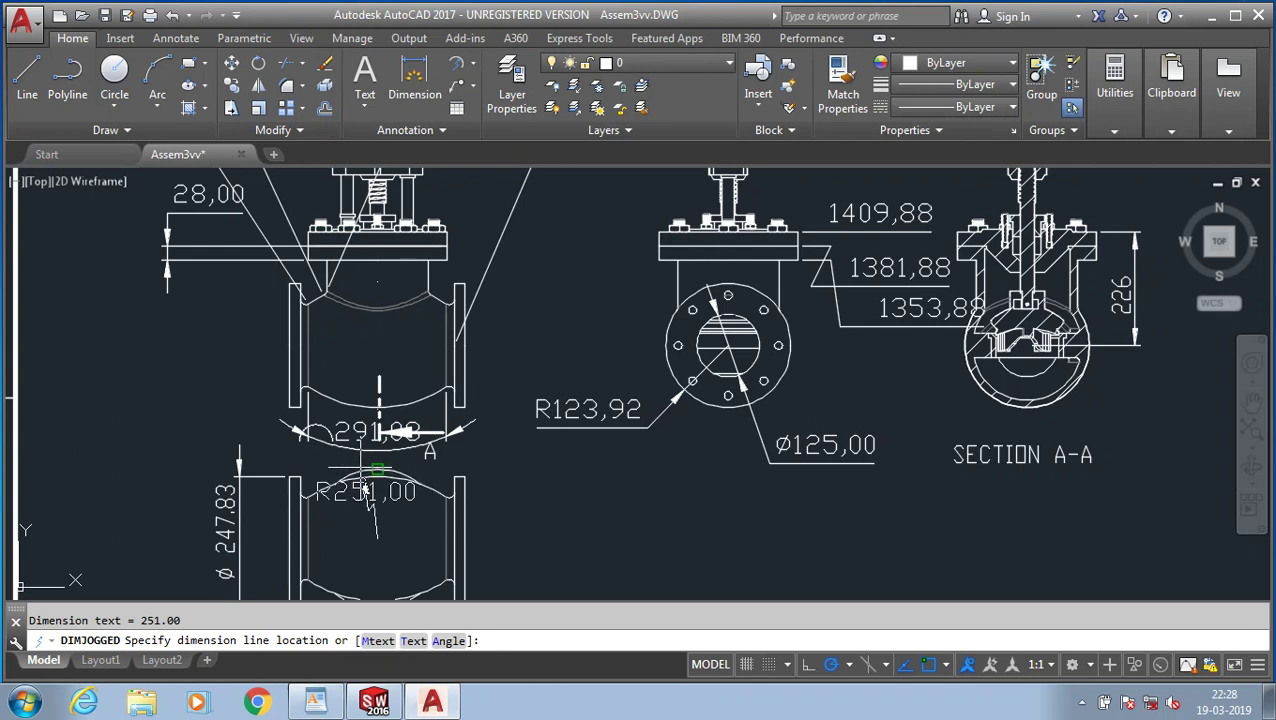
left_click(510, 500)
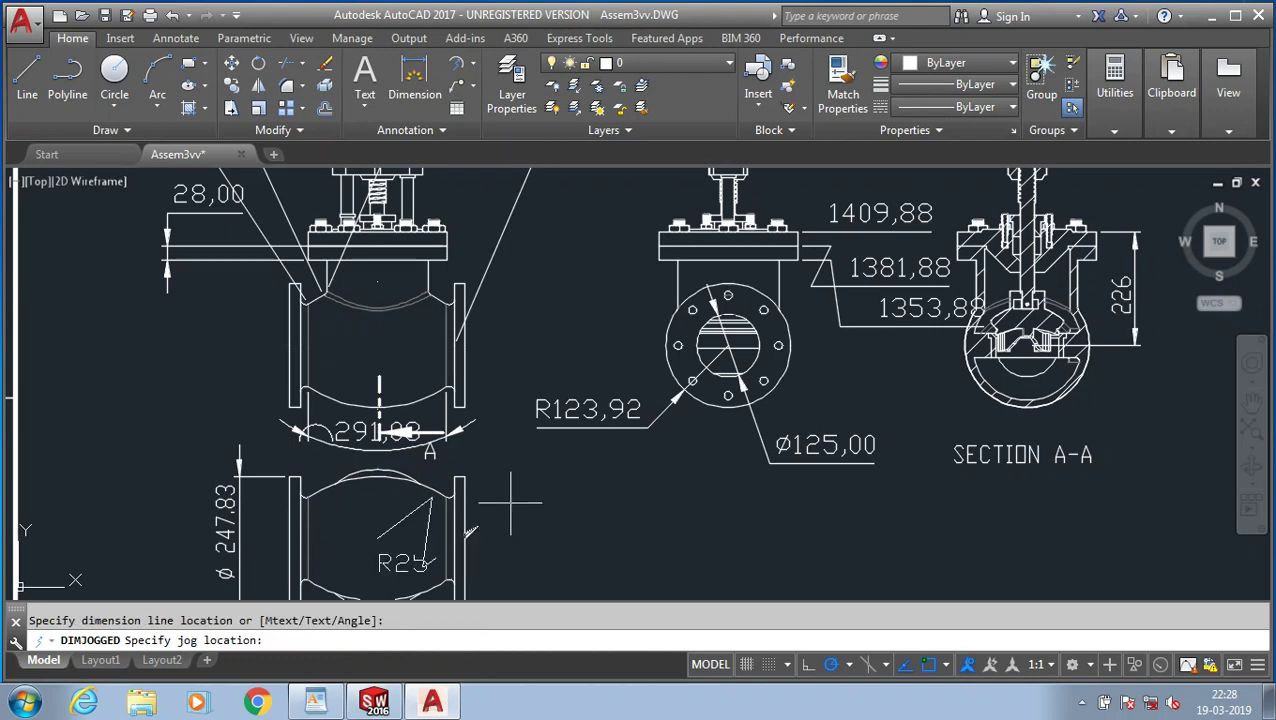
left_click(597, 490)
left_click(428, 560)
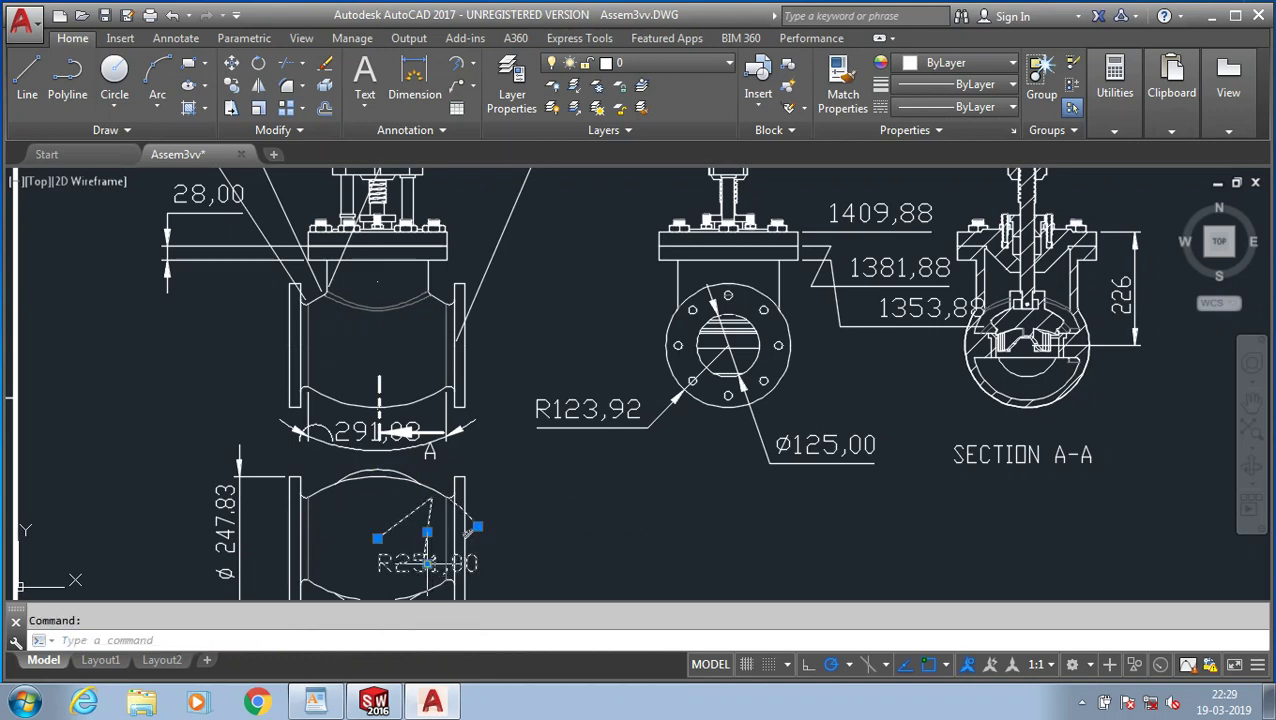
left_click(427, 532)
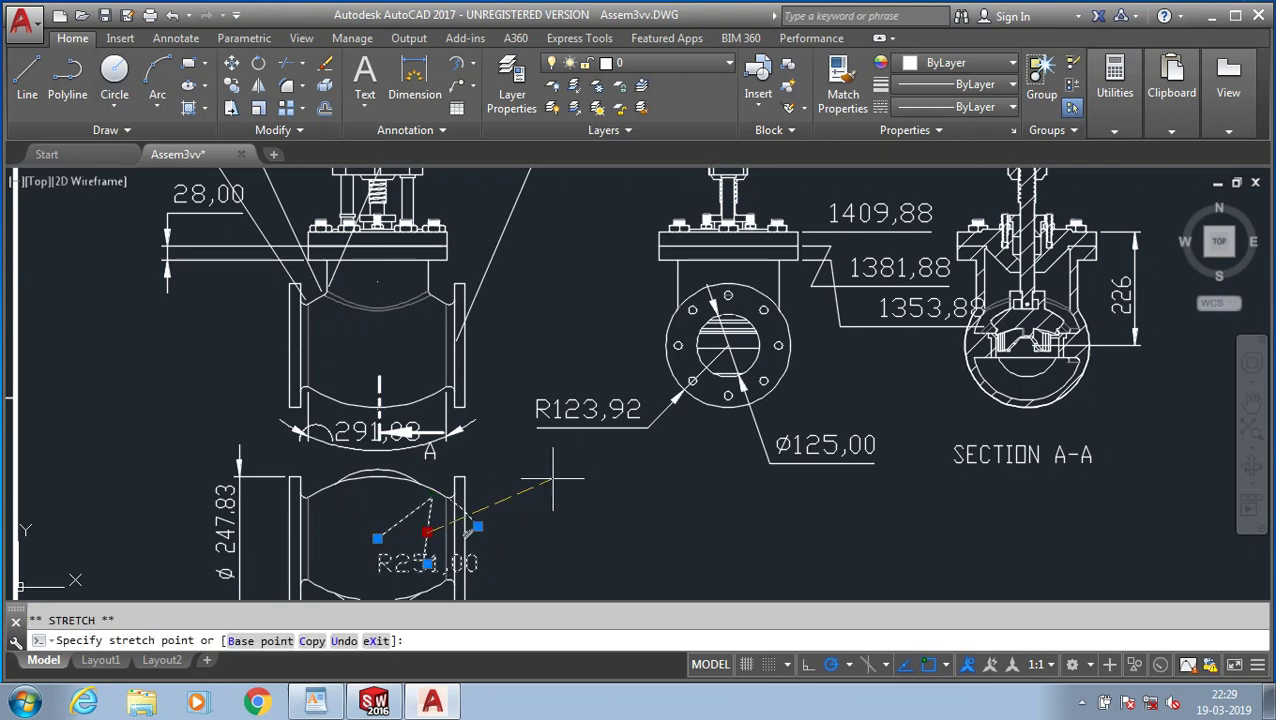
key("Escape")
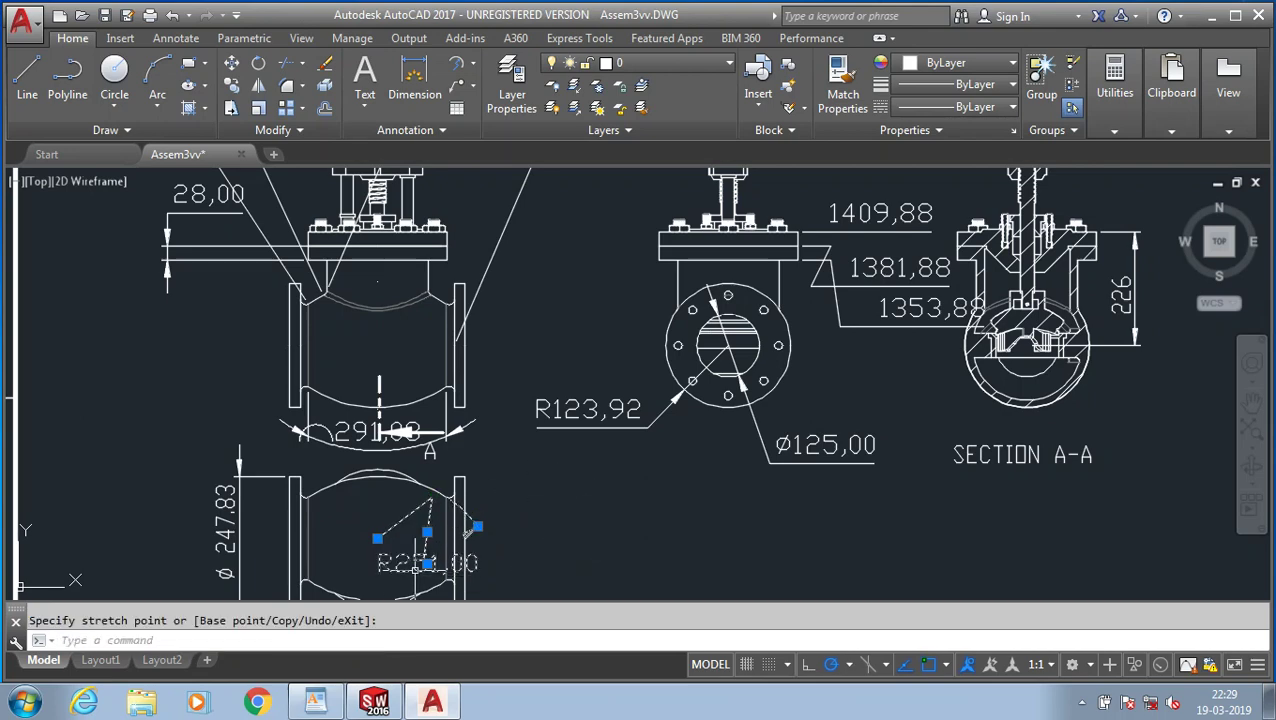